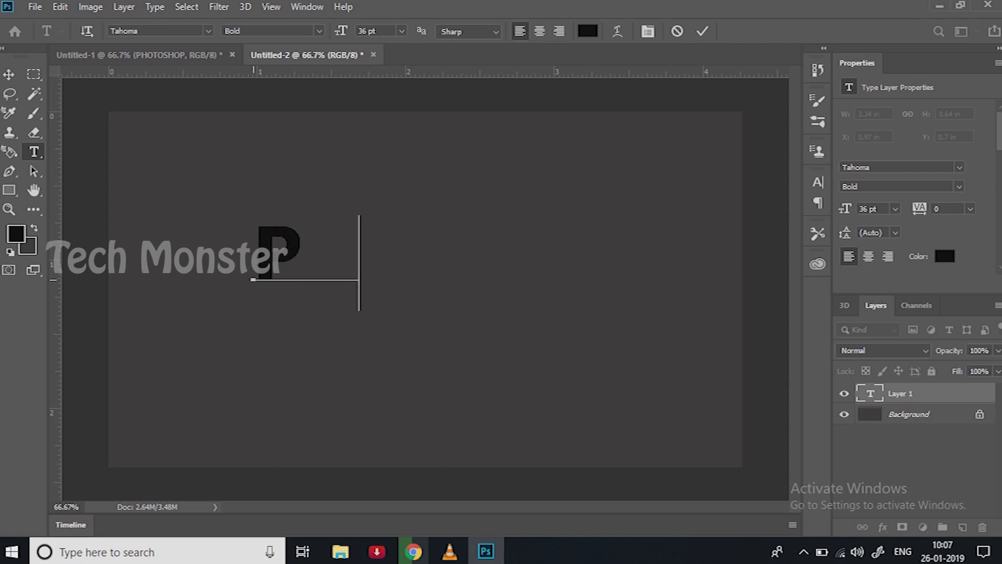
Complete the title text as PHOTOSHOP and move it horizontally to the canvas centre, at about X 0.52 in.
{"action": "type", "text": "TO"}
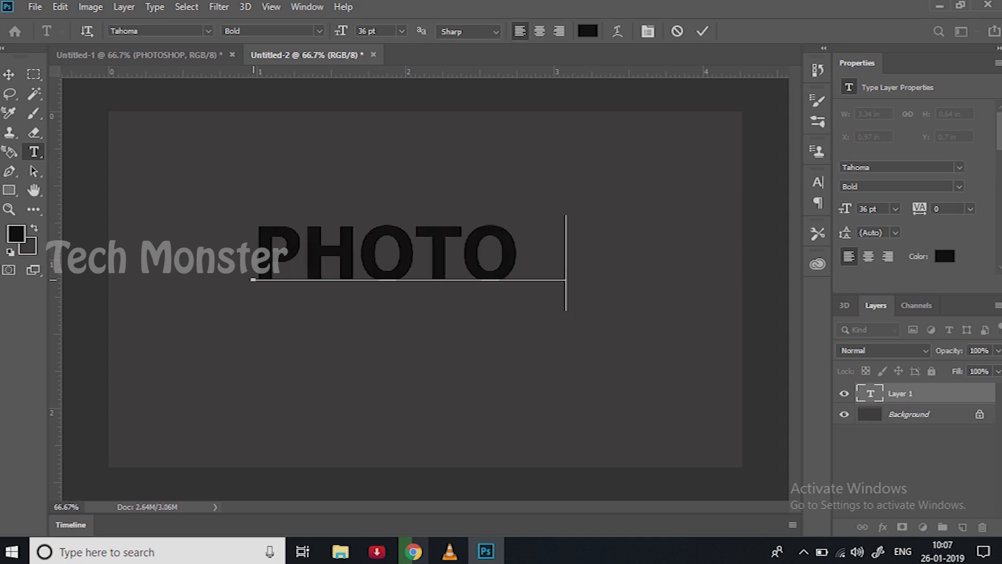
{"action": "type", "text": "SHOP"}
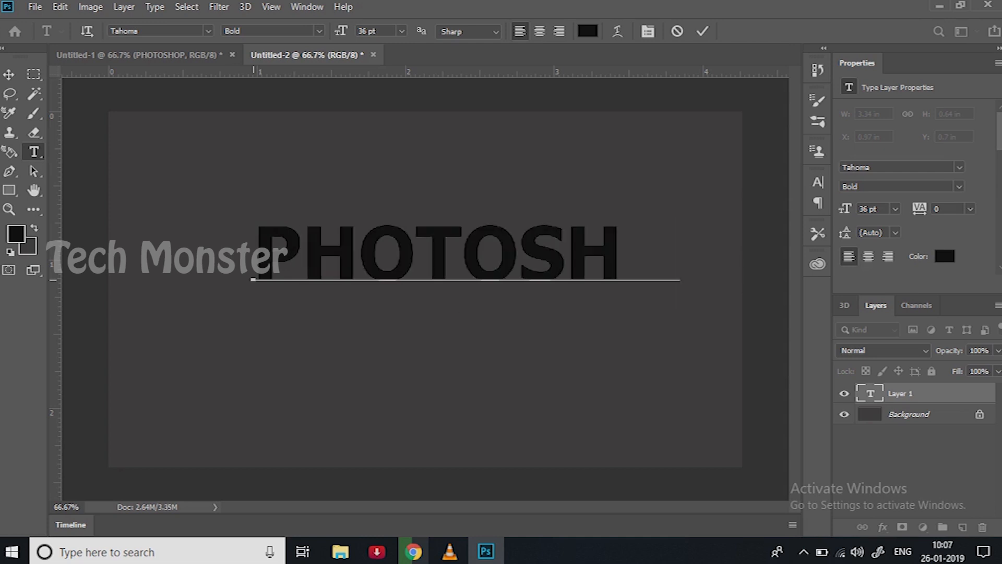
{"action": "left_click", "coordinate": [9, 74]}
{"action": "left_click_drag", "start_coordinate": [403, 227], "coordinate": [338, 227]}
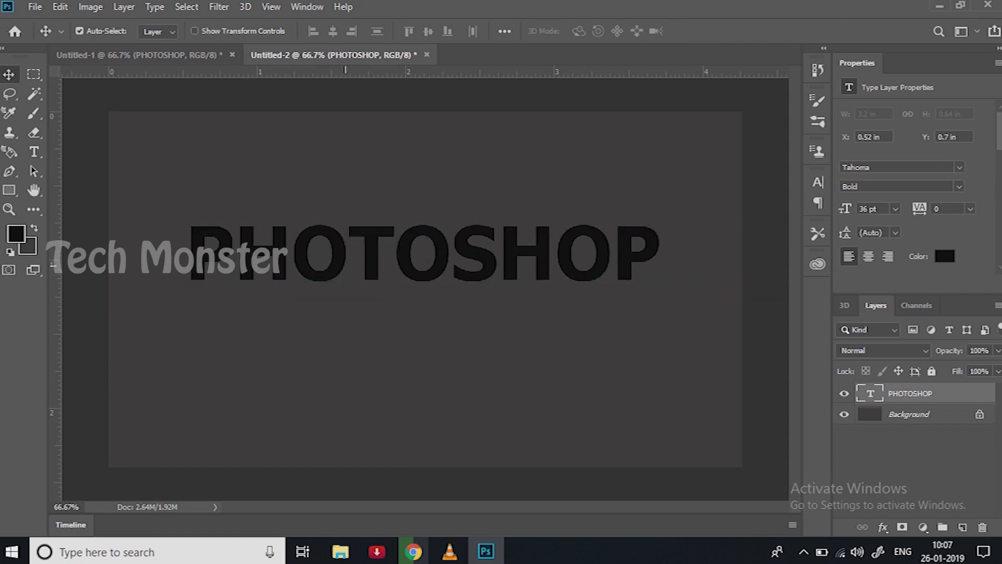
Change the color of the whole PHOTOSHOP text to white (ffffff).
{"action": "double_click", "coordinate": [338, 264]}
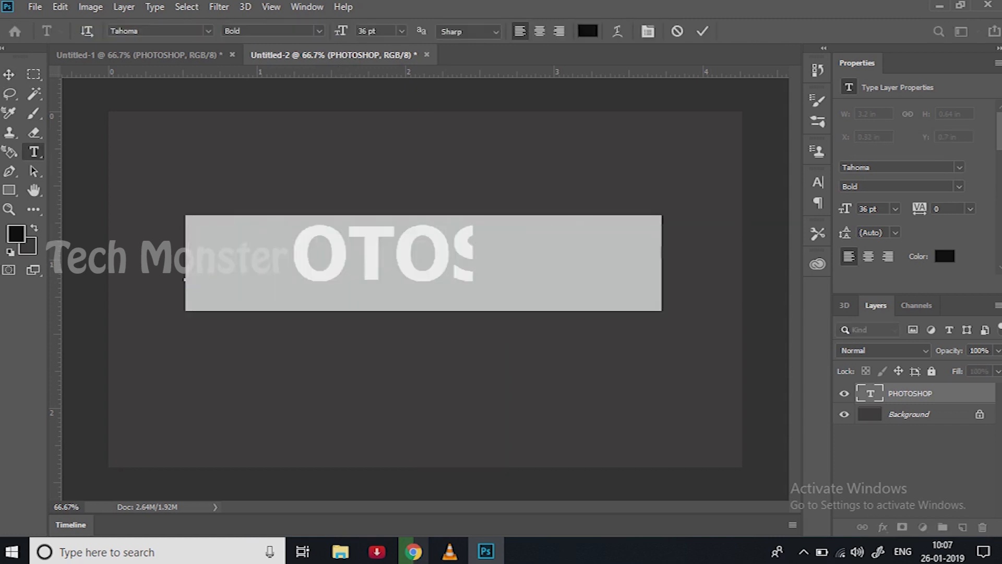
{"action": "left_click", "coordinate": [588, 31]}
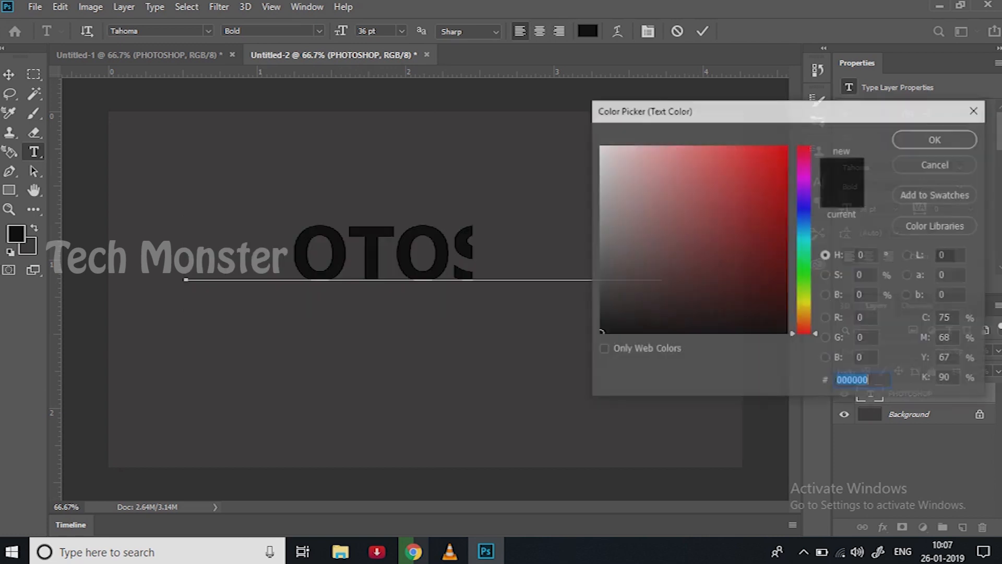
{"action": "type", "text": "ffffff"}
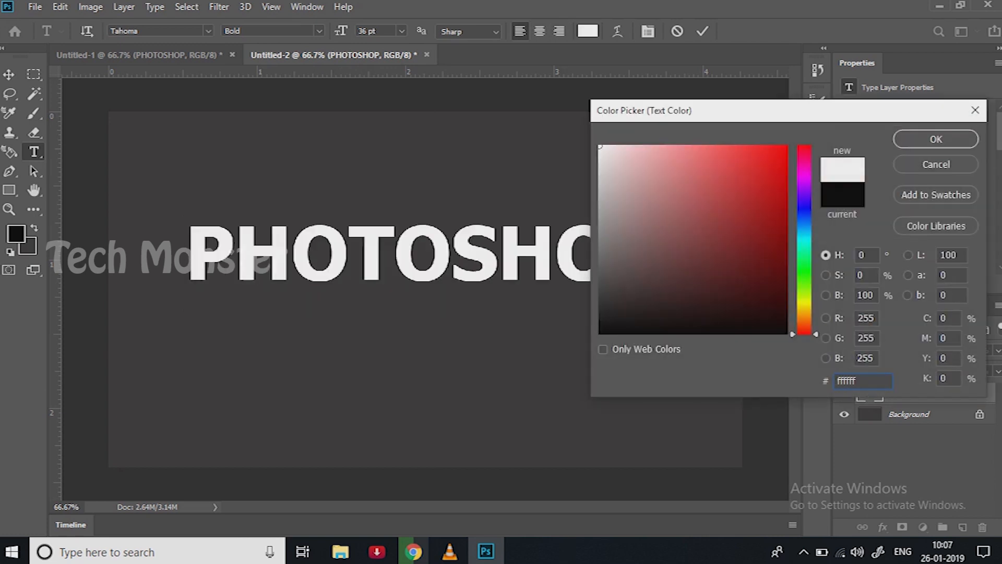
{"action": "left_click", "coordinate": [935, 139]}
{"action": "left_click", "coordinate": [9, 74]}
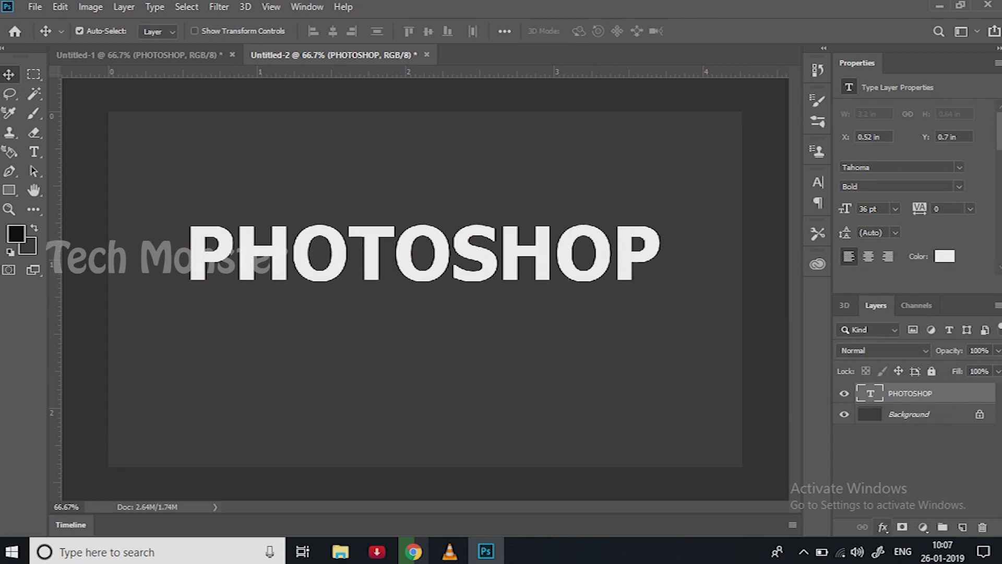
Add a Bevel & Emboss effect with Contour to the text layer, using 100% depth and the Ring gloss contour.
{"action": "left_click", "coordinate": [882, 527]}
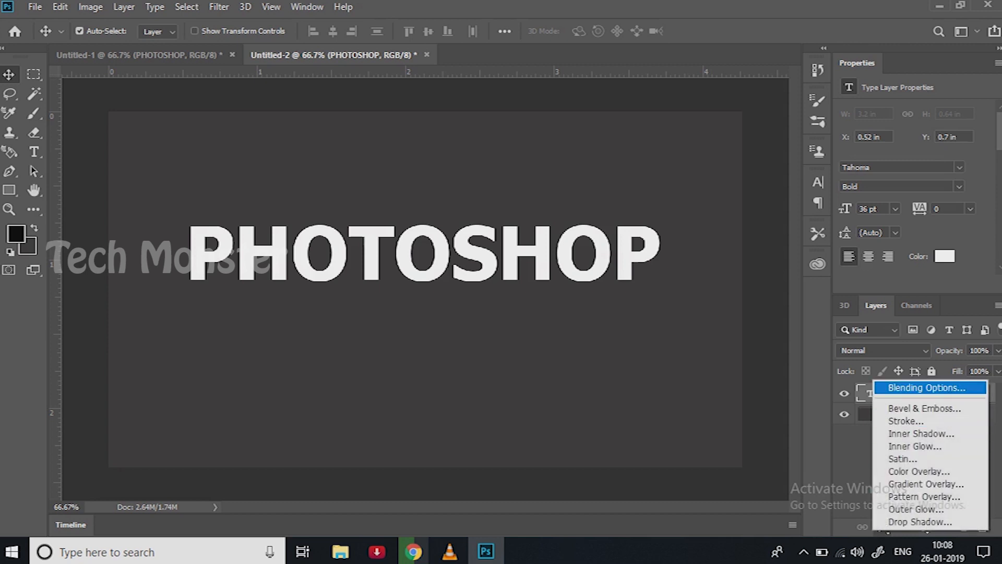
{"action": "left_click", "coordinate": [926, 388]}
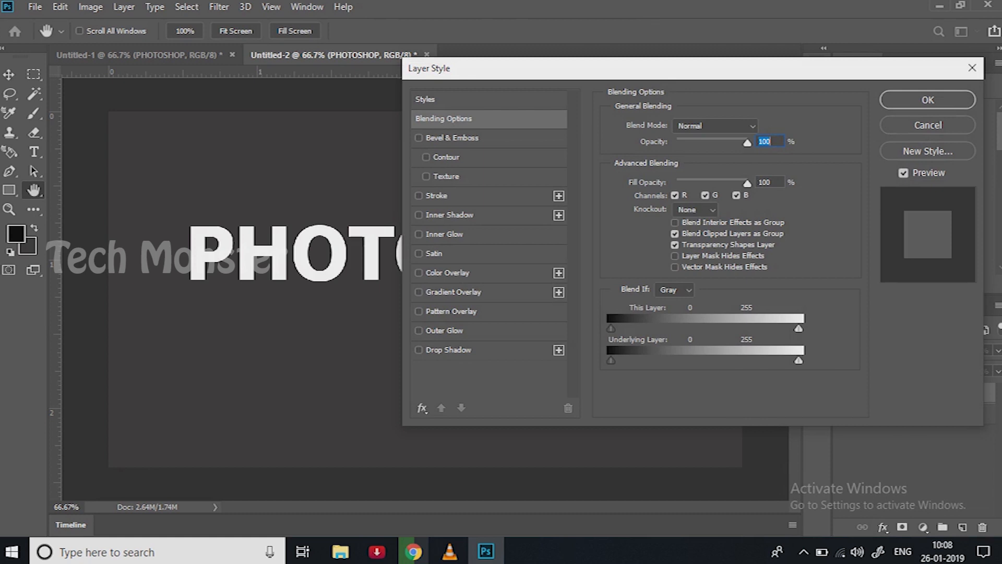
{"action": "left_click", "coordinate": [452, 138]}
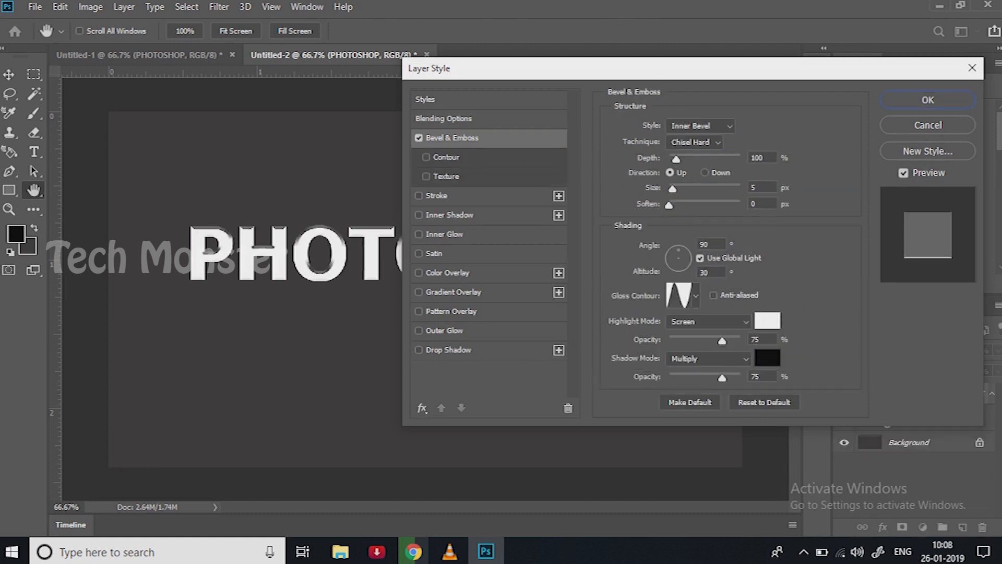
{"action": "left_click", "coordinate": [426, 157]}
{"action": "left_click_drag", "start_coordinate": [764, 158], "coordinate": [751, 157]}
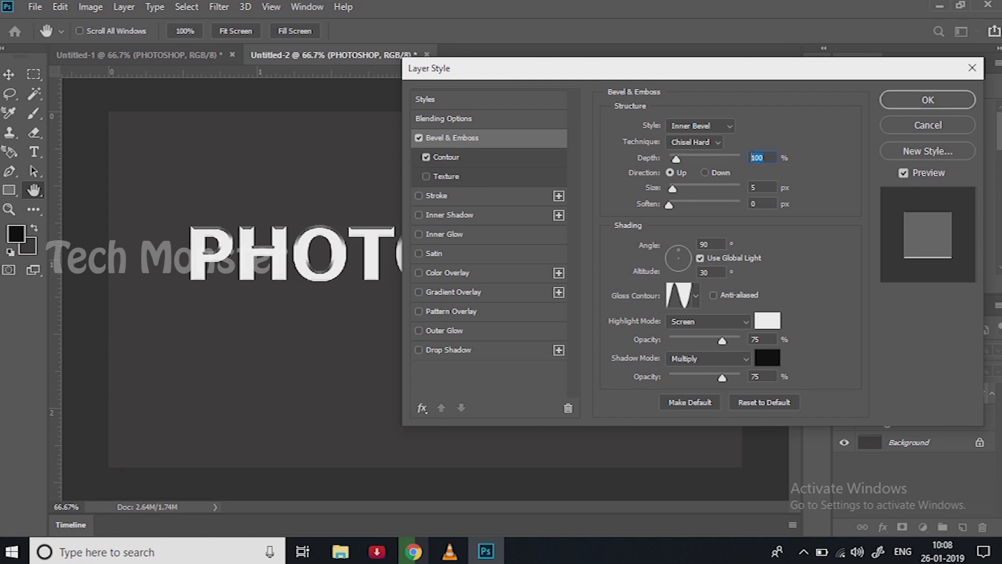
{"action": "type", "text": "100"}
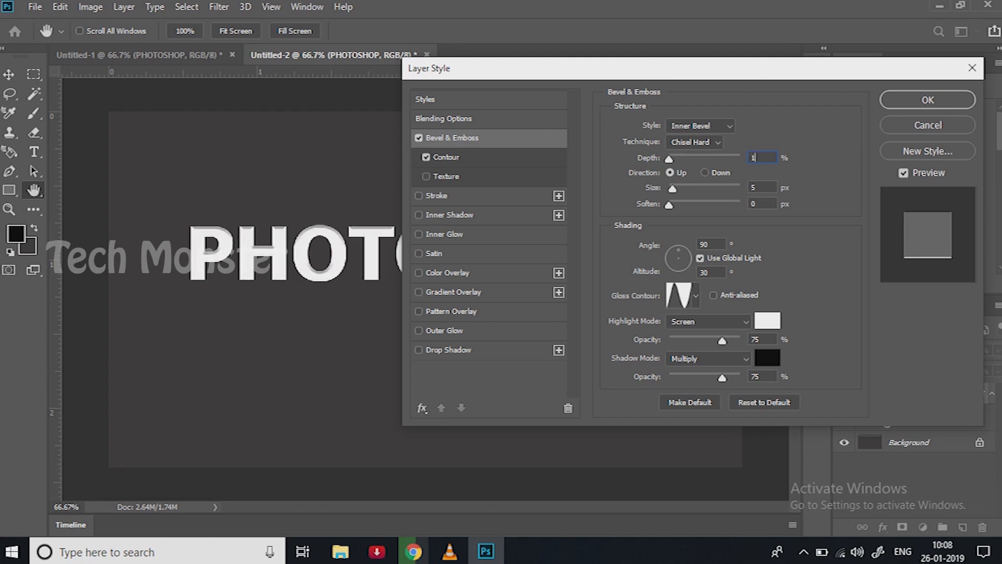
{"action": "left_click", "coordinate": [760, 187]}
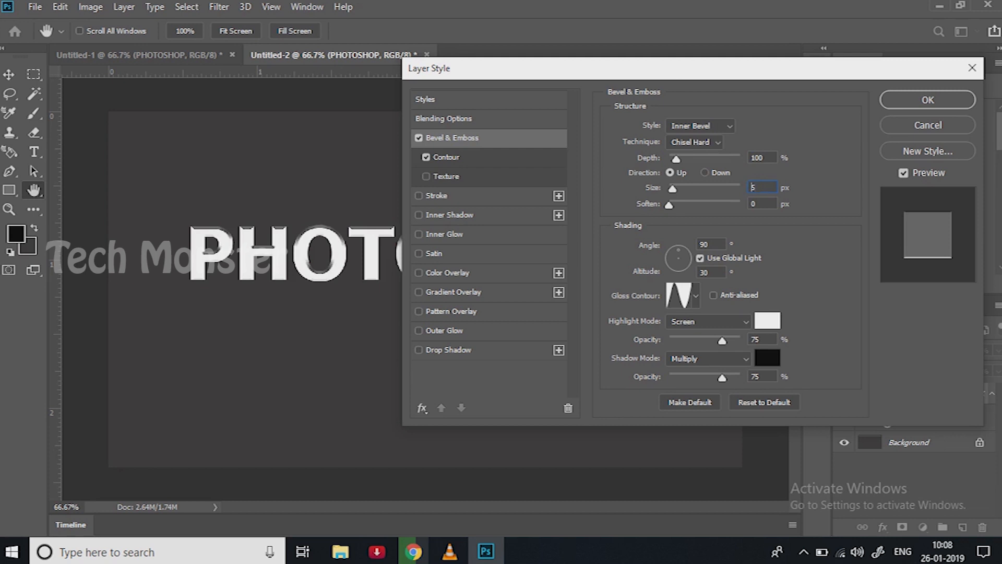
{"action": "left_click", "coordinate": [678, 295]}
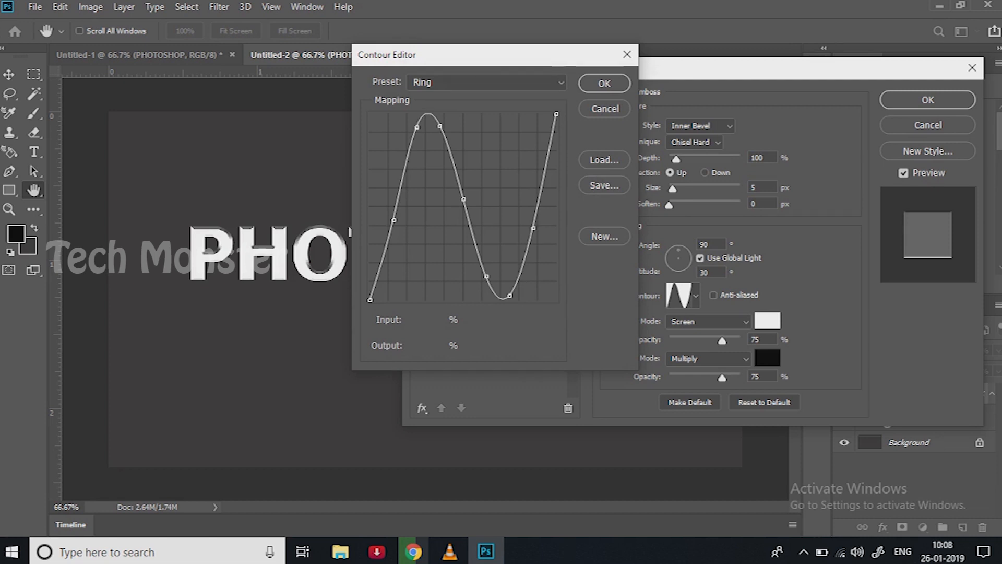
{"action": "left_click", "coordinate": [604, 84]}
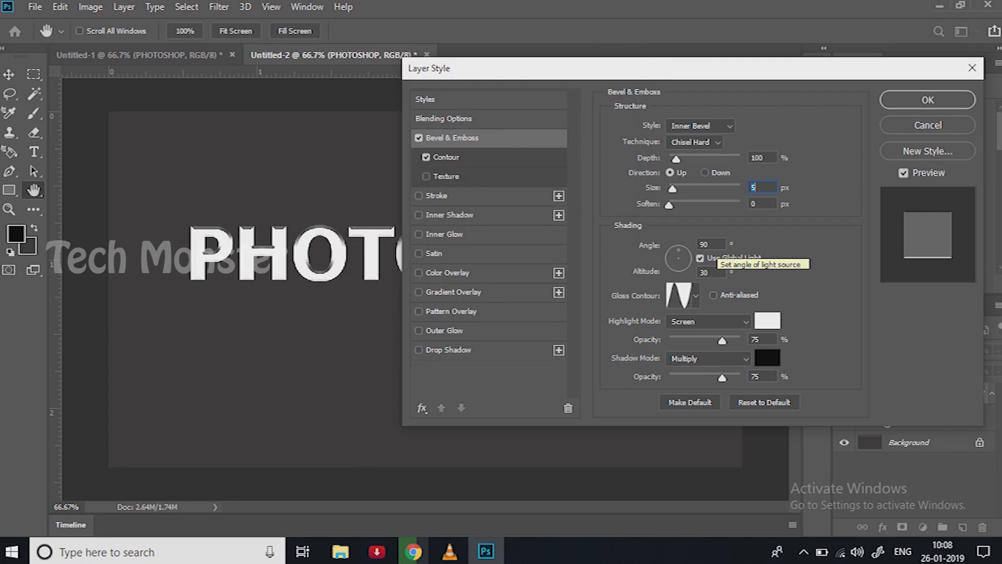
Set the bevel's light angle to 90° and its altitude to about 21°.
{"action": "left_click", "coordinate": [716, 244]}
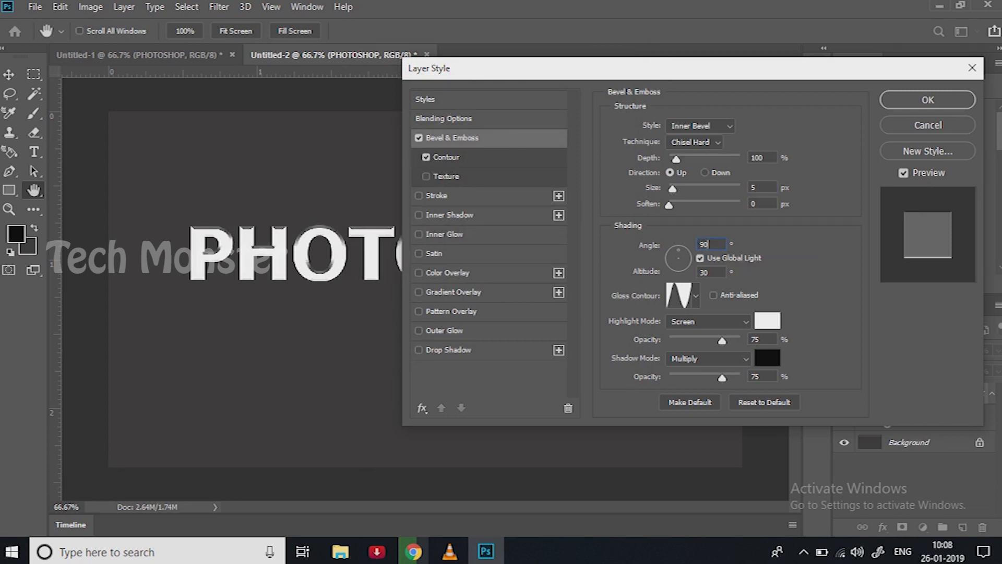
{"action": "double_click", "coordinate": [710, 244]}
{"action": "type", "text": "31"}
{"action": "left_click_drag", "start_coordinate": [689, 252], "coordinate": [677, 248]}
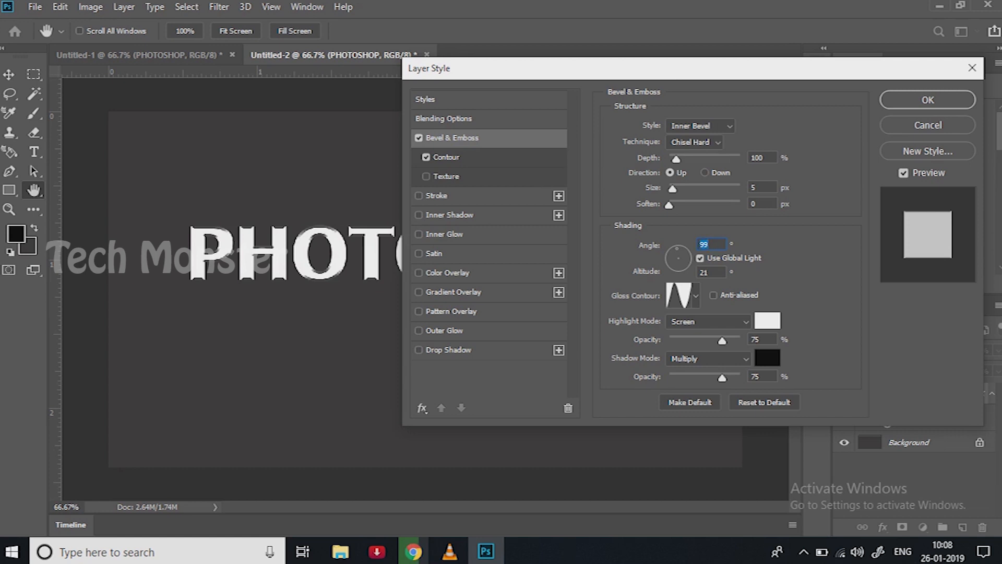
{"action": "type", "text": "90"}
Add a Gradient Overlay with the Black, White preset to the text and apply the layer style.
{"action": "left_click", "coordinate": [453, 292]}
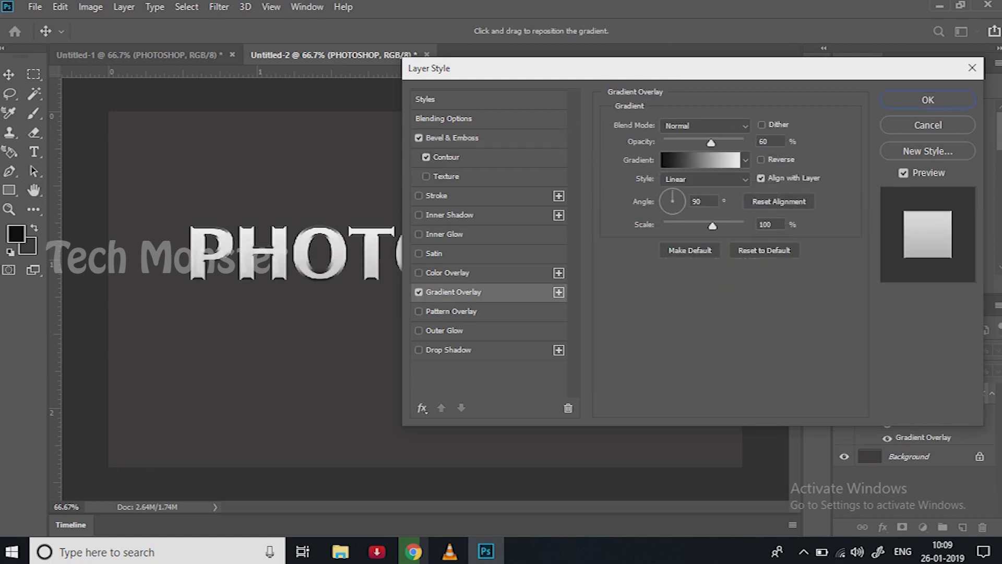
{"action": "left_click", "coordinate": [700, 160]}
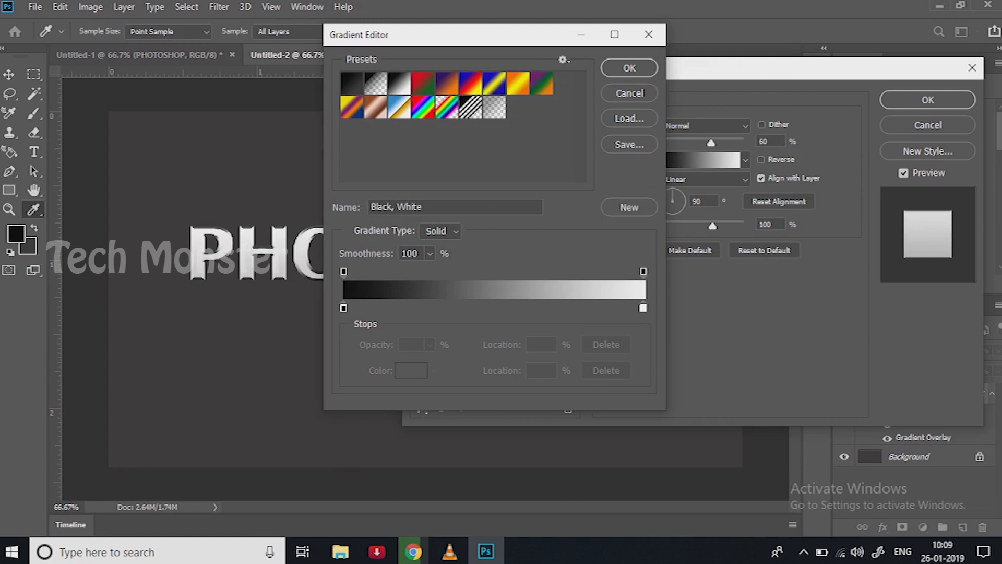
{"action": "double_click", "coordinate": [400, 84]}
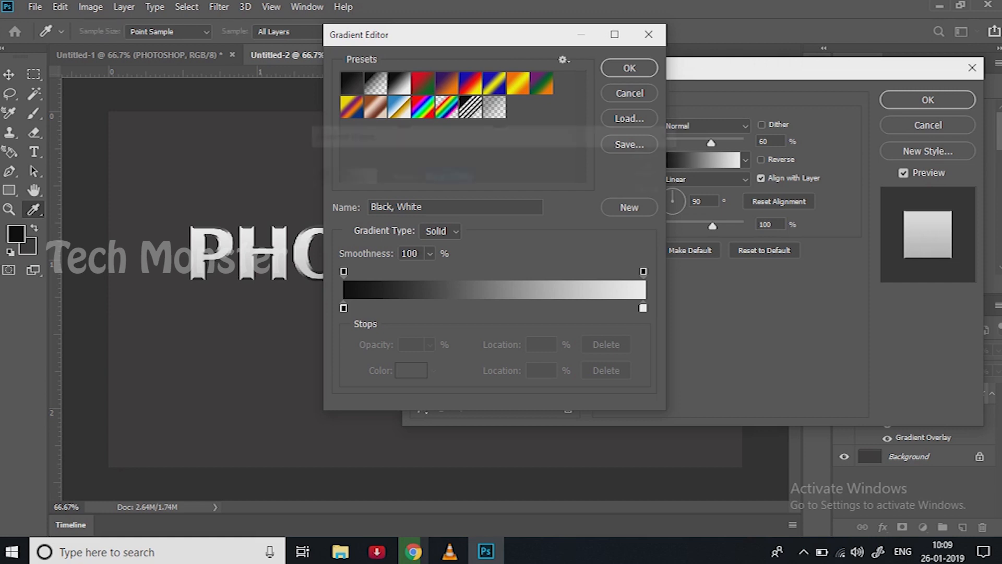
{"action": "left_click", "coordinate": [655, 191]}
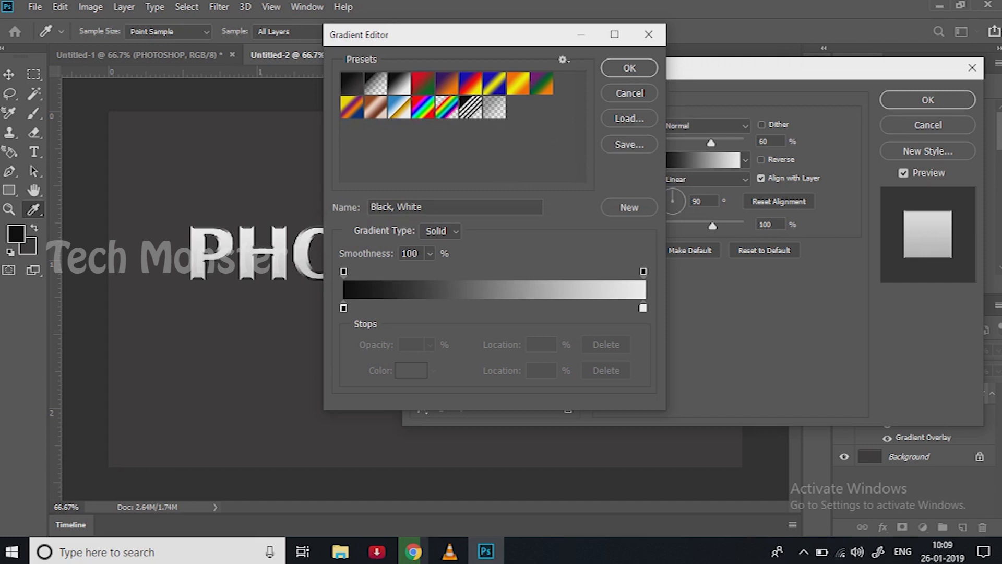
{"action": "left_click", "coordinate": [629, 68]}
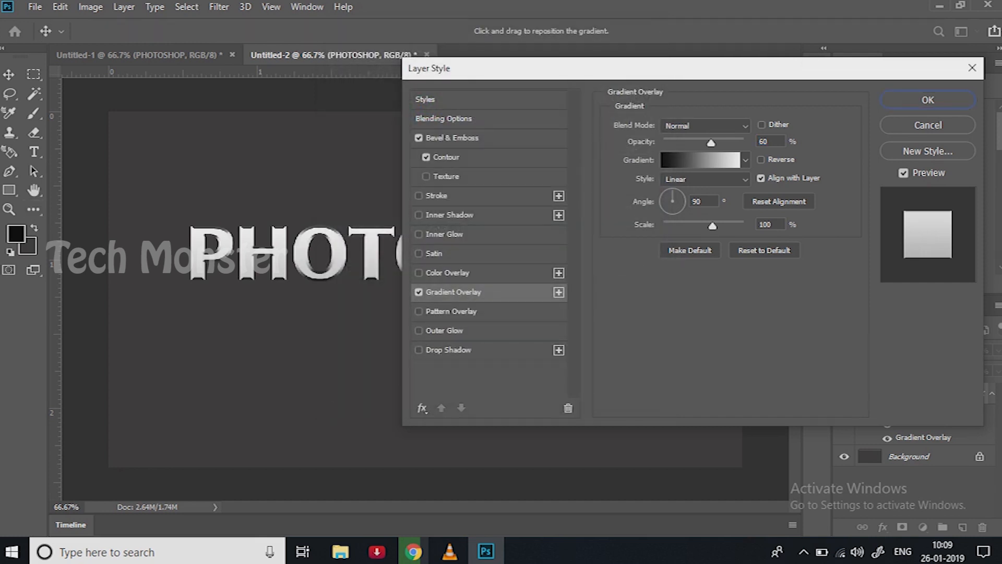
{"action": "left_click", "coordinate": [928, 100]}
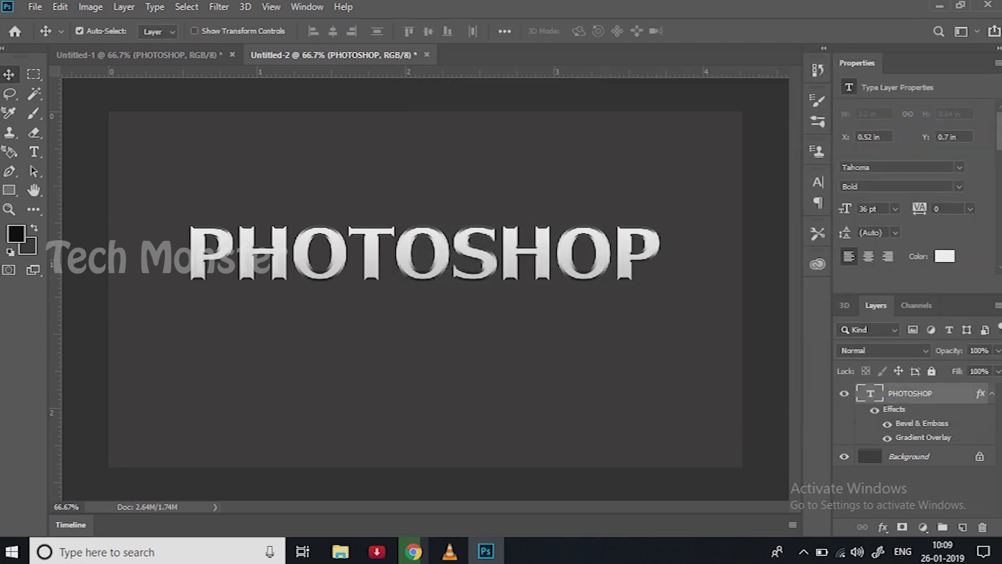
{"action": "left_click", "coordinate": [991, 394]}
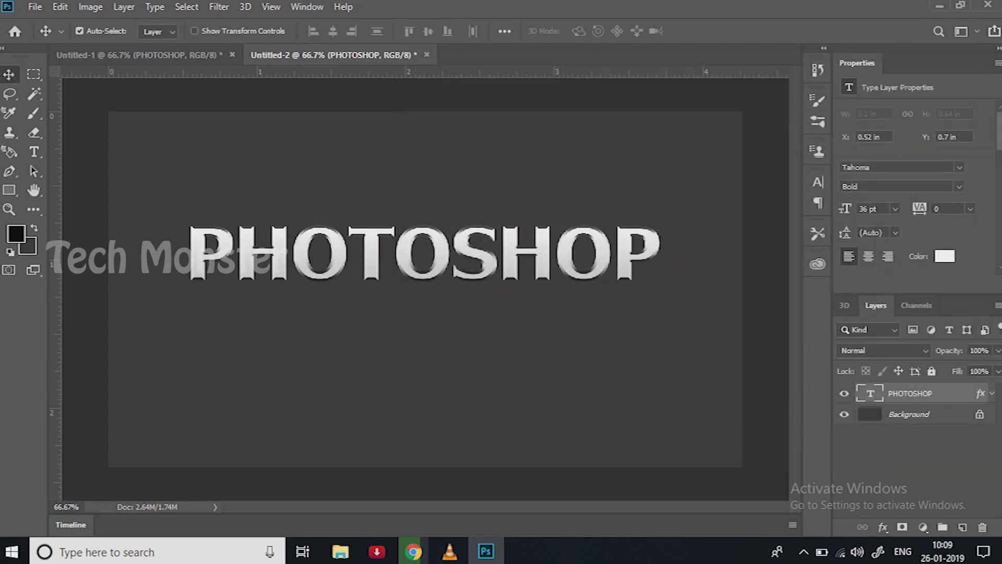
{"action": "left_click", "coordinate": [992, 393]}
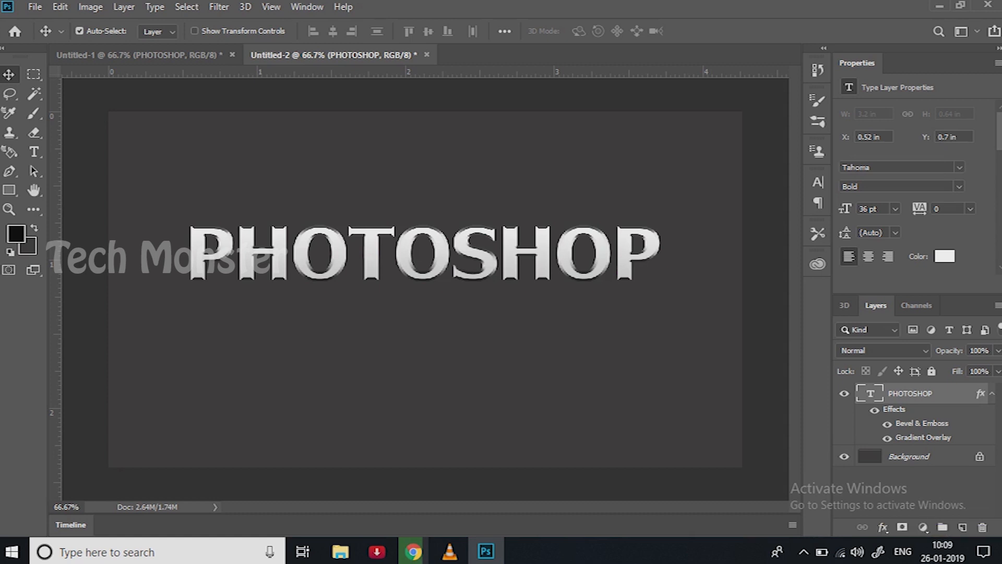
Duplicate the PHOTOSHOP text layer within the same document as PHOTOSHOP copy.
{"action": "right_click", "coordinate": [951, 393]}
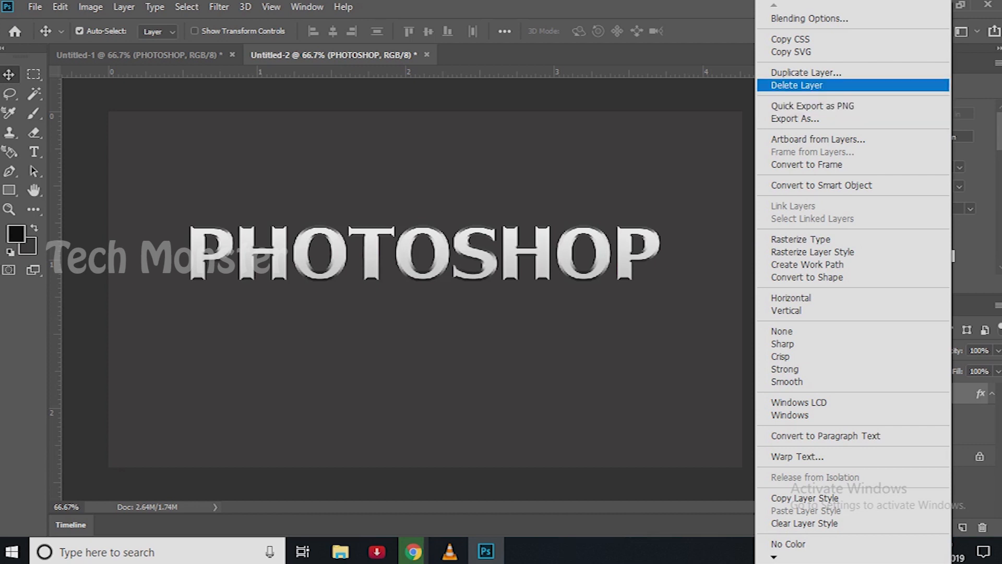
{"action": "left_click", "coordinate": [806, 72]}
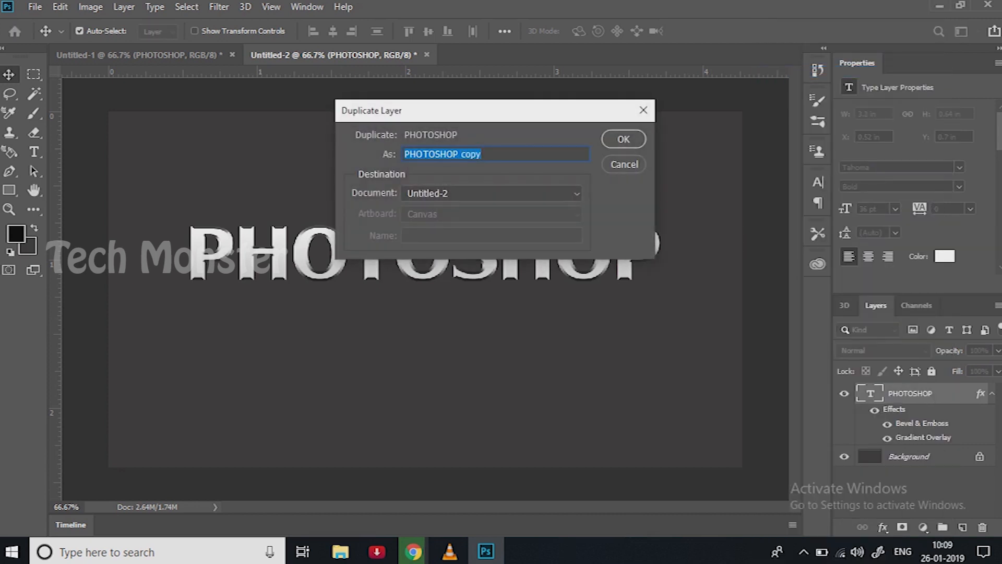
{"action": "left_click", "coordinate": [632, 139]}
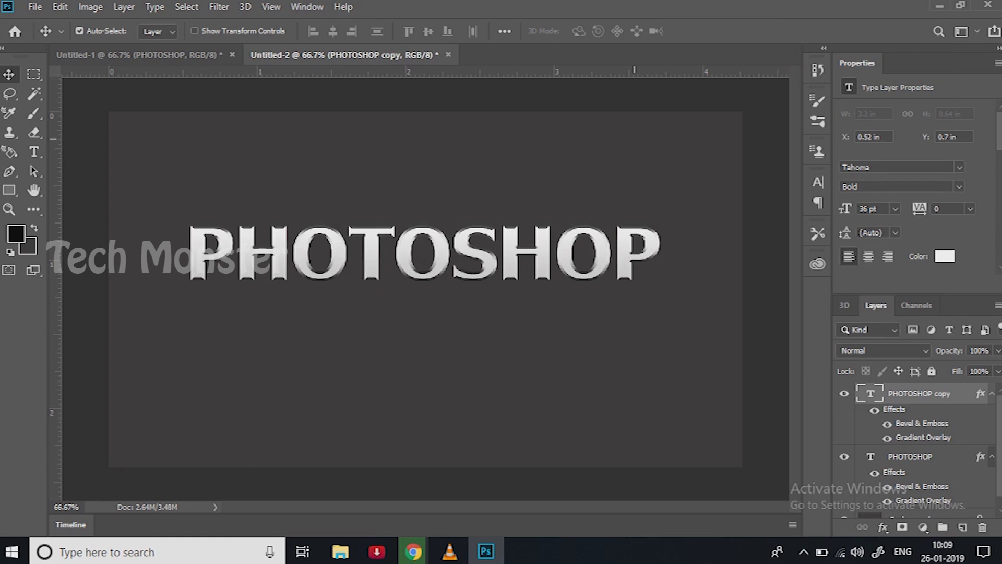
Flip the original PHOTOSHOP layer beneath the copy vertically.
{"action": "scroll", "coordinate": [913, 445], "scroll_direction": "down", "scroll_amount": 2}
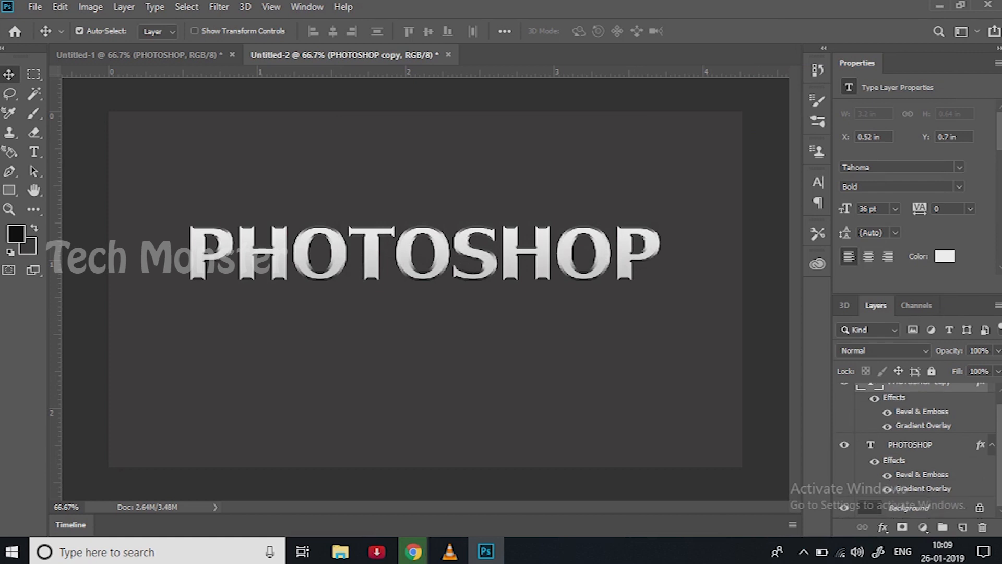
{"action": "left_click", "coordinate": [913, 444]}
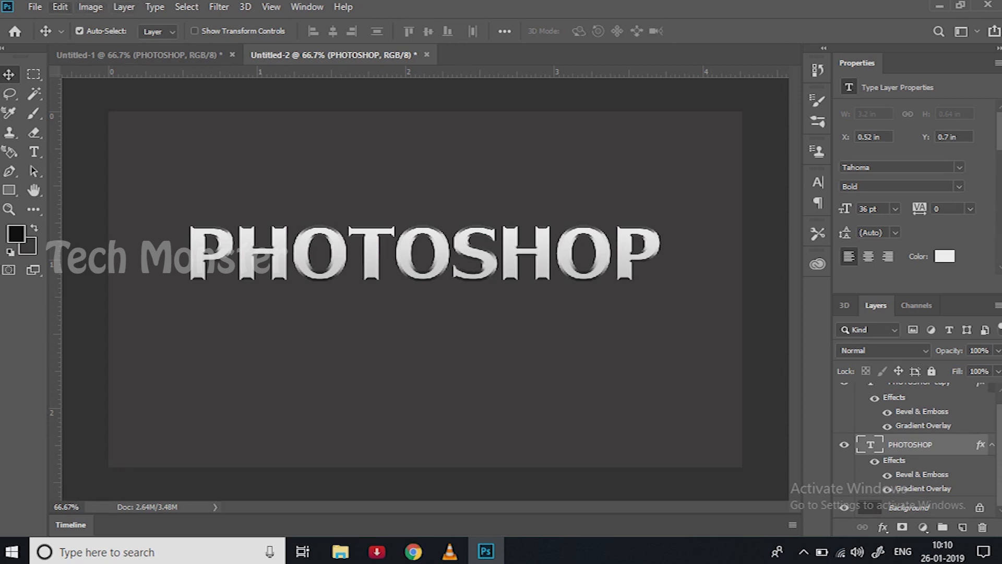
{"action": "left_click", "coordinate": [60, 7]}
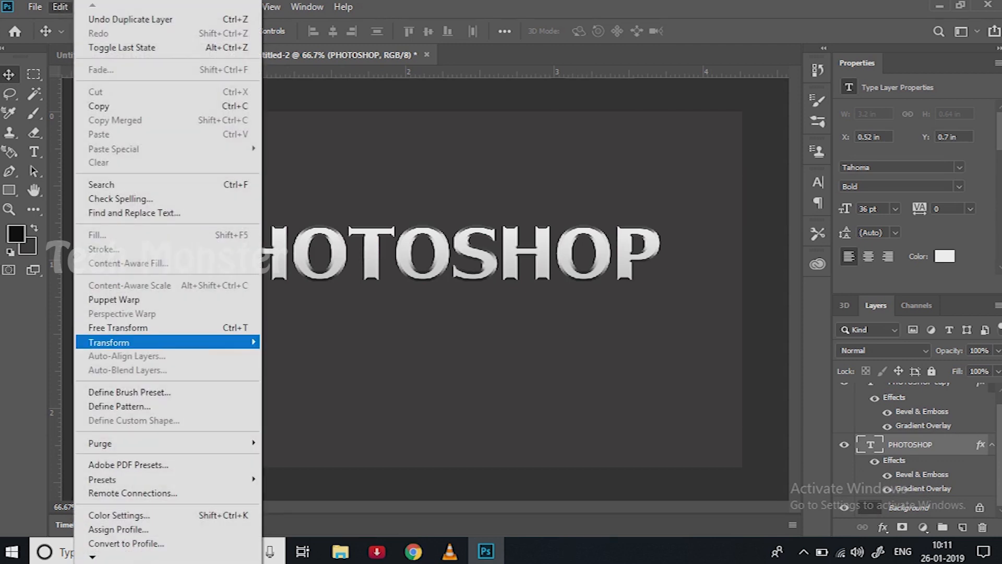
{"action": "mouse_move", "coordinate": [120, 342]}
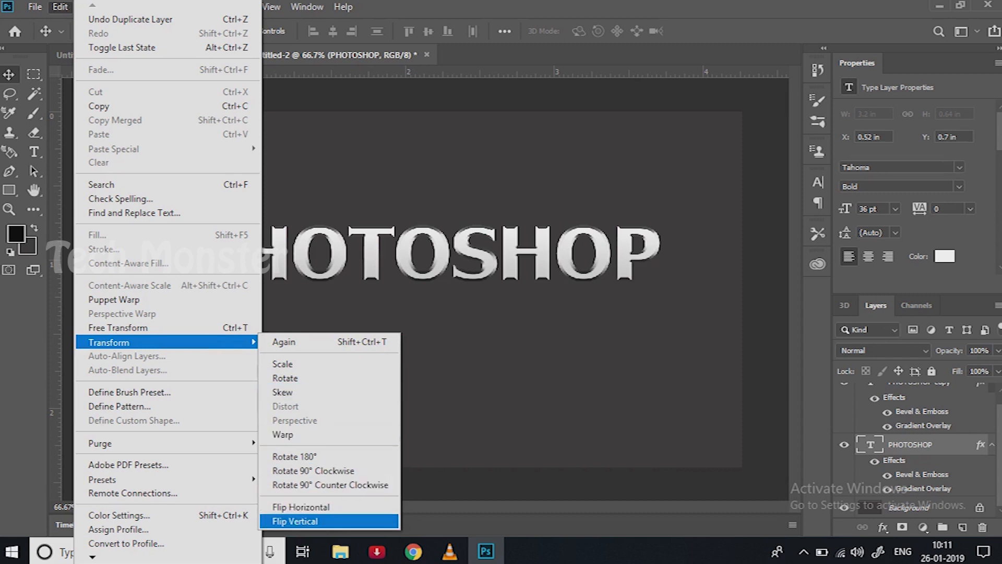
{"action": "left_click", "coordinate": [294, 521]}
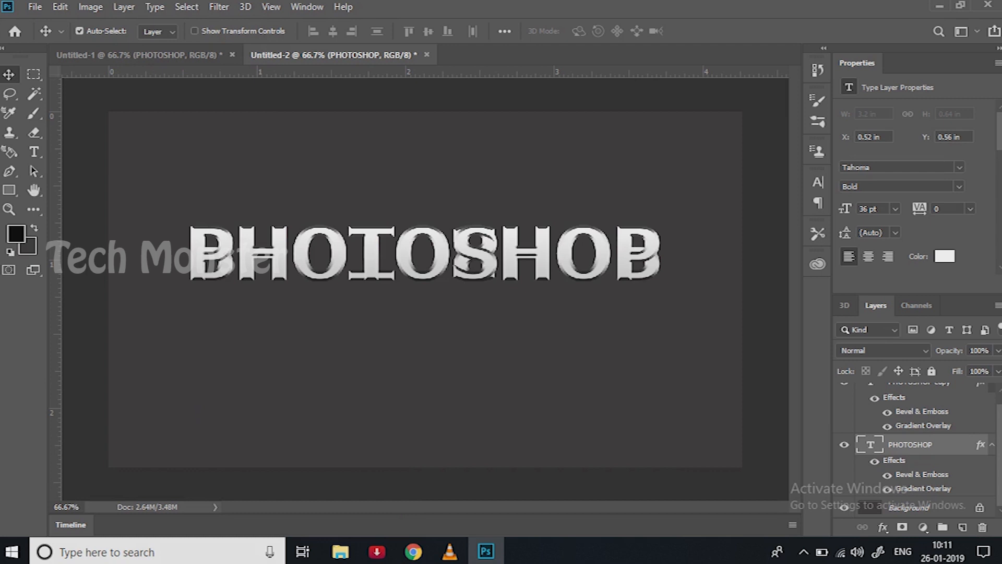
Move the flipped text straight down to about Y 0.93 in, so it mirrors the upright text from directly below.
{"action": "key", "text": "shift+Down"}
{"action": "key", "text": "shift+Down"}
{"action": "key", "text": "shift+Down"}
{"action": "key", "text": "shift+Down"}
{"action": "key", "text": "shift+Down"}
{"action": "key", "text": "shift+Down"}
{"action": "key", "text": "shift+Down"}
{"action": "key", "text": "shift+Down"}
{"action": "key", "text": "shift+Down"}
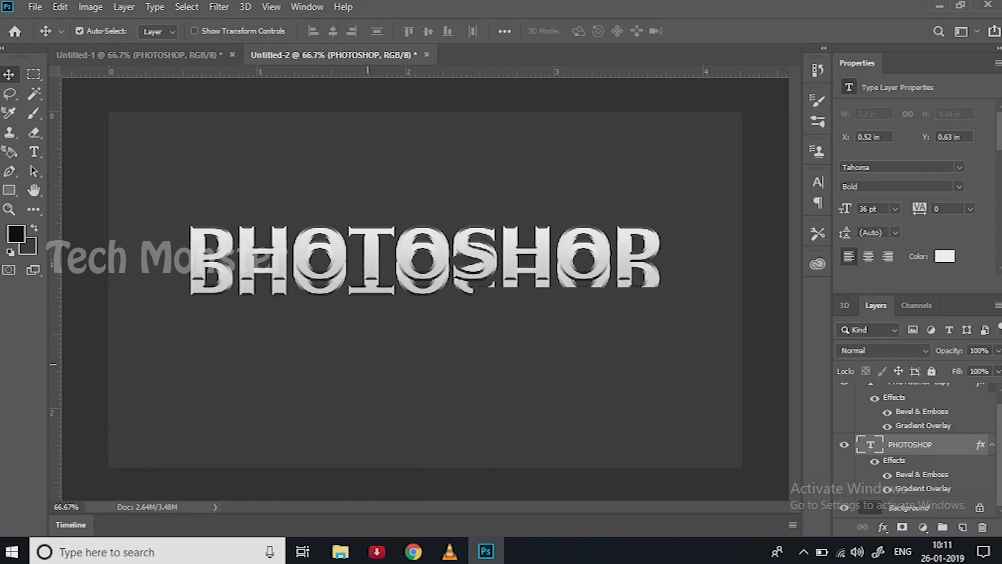
{"action": "key", "text": "shift+Down"}
{"action": "key", "text": "shift+Down"}
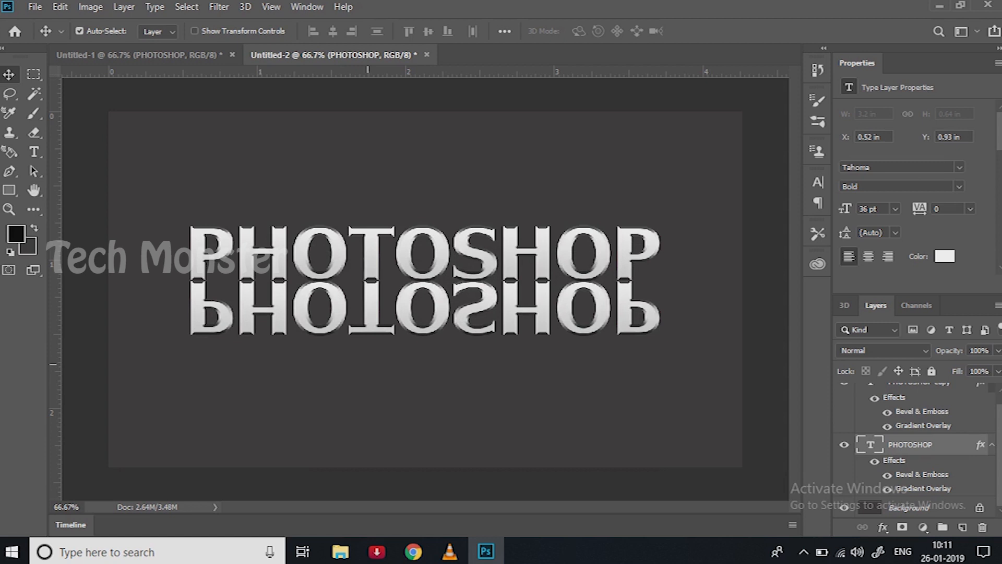
Nudge the flipped text down to Y 0.95 in and add an empty layer directly above it.
{"action": "key", "text": "shift+Down"}
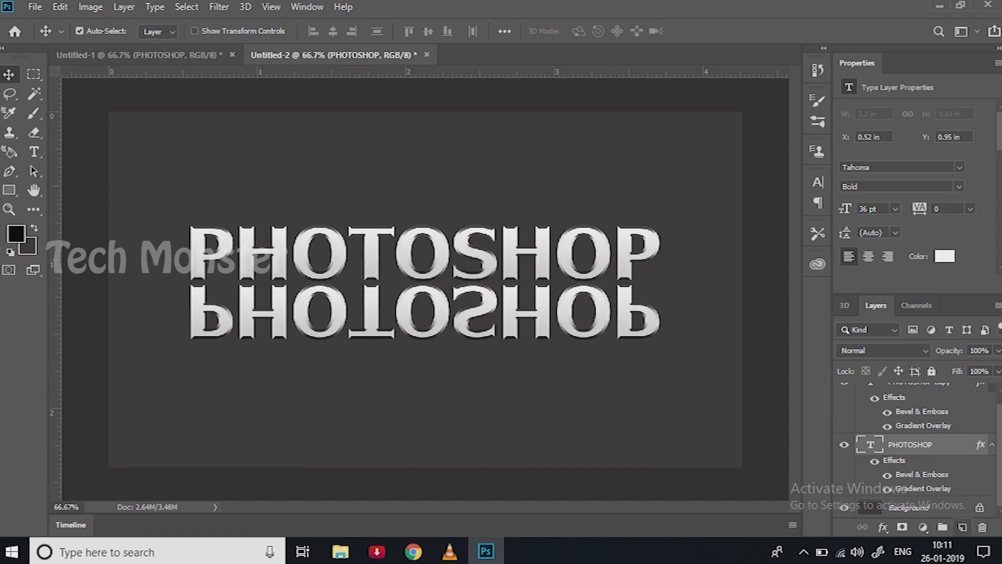
{"action": "left_click", "coordinate": [962, 527]}
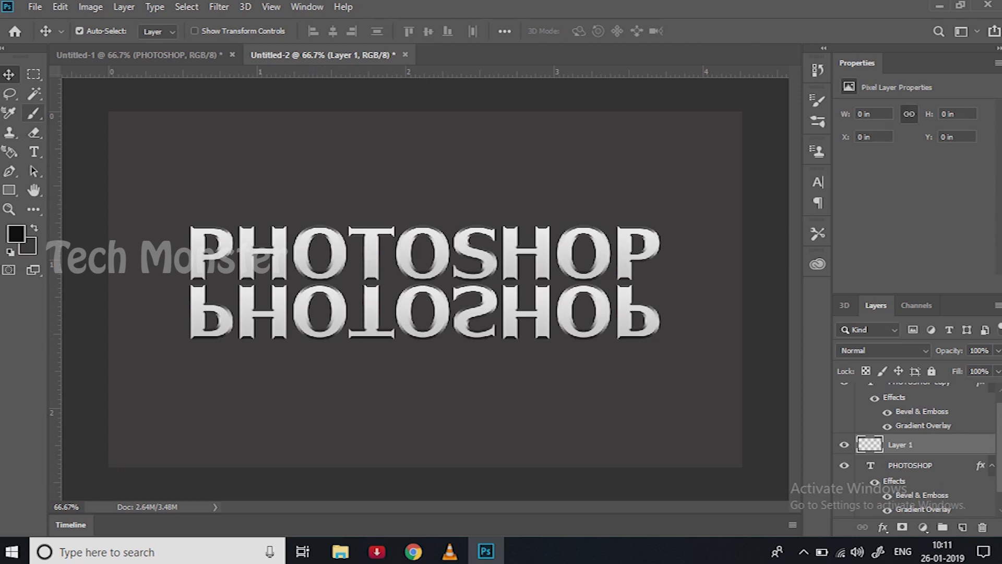
Paint a straight black line about 3.06 in long between the upright and flipped text with a soft 20 px brush.
{"action": "left_click", "coordinate": [33, 113]}
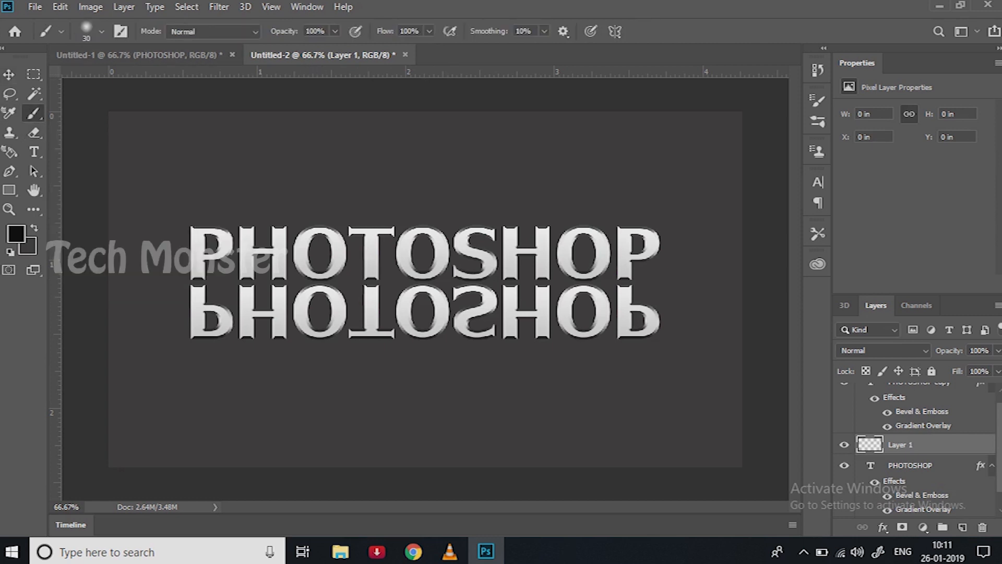
{"action": "left_click", "coordinate": [101, 31]}
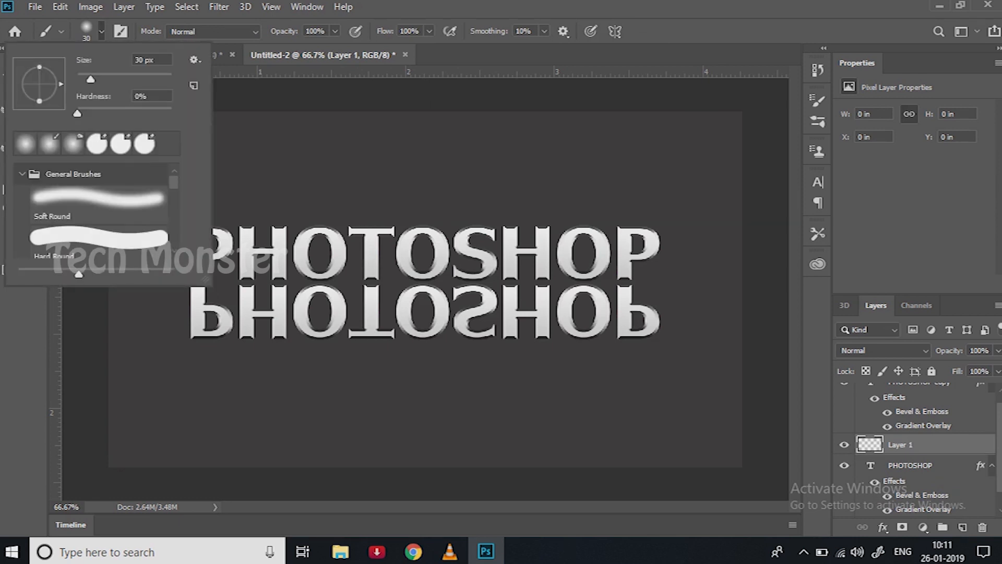
{"action": "double_click", "coordinate": [139, 60]}
{"action": "type", "text": "20"}
{"action": "key", "text": "Return"}
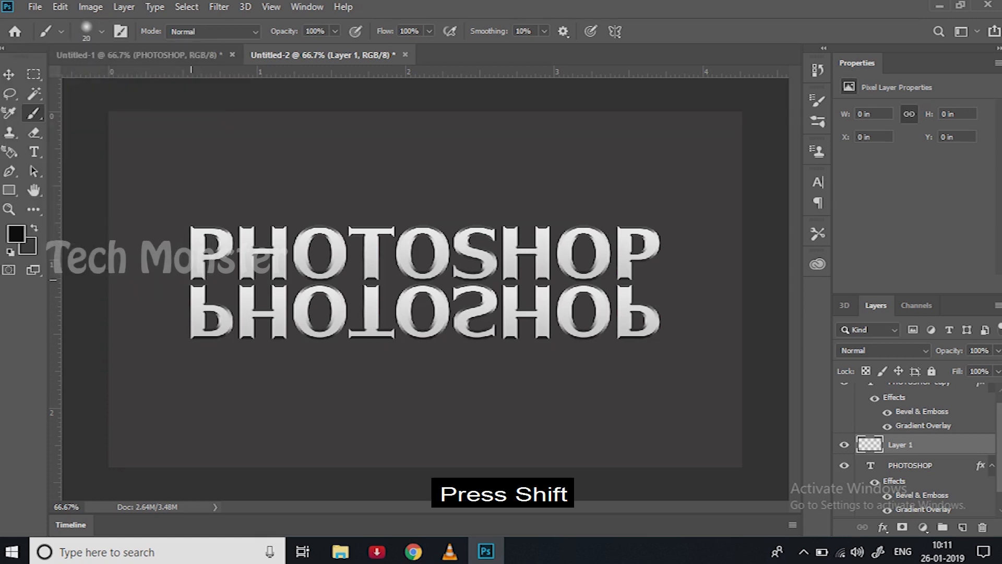
{"action": "left_click_drag", "start_coordinate": [214, 280], "coordinate": [632, 279]}
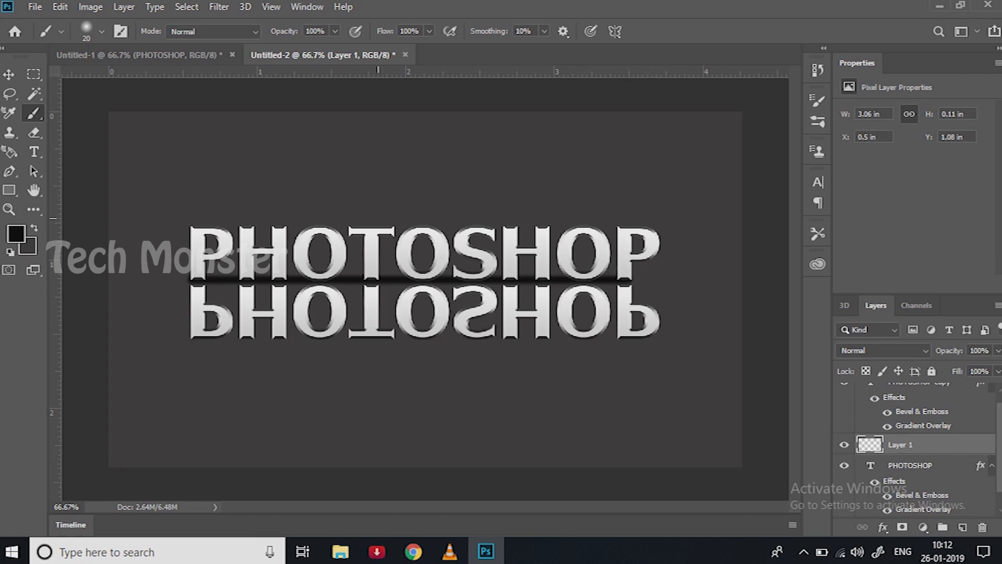
{"action": "key", "text": "v"}
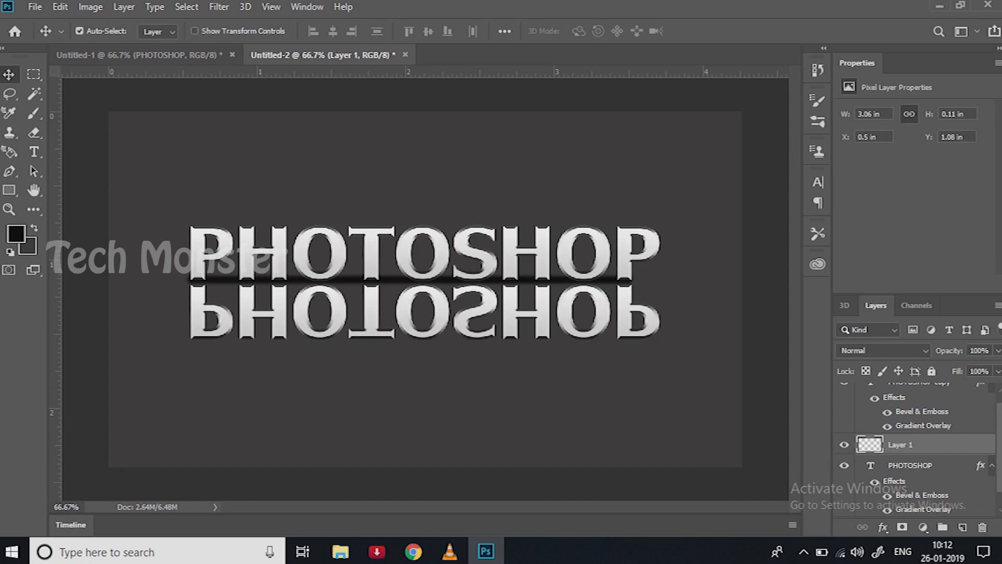
Set the opacity of the flipped PHOTOSHOP text layer to 20%.
{"action": "left_click", "coordinate": [910, 465]}
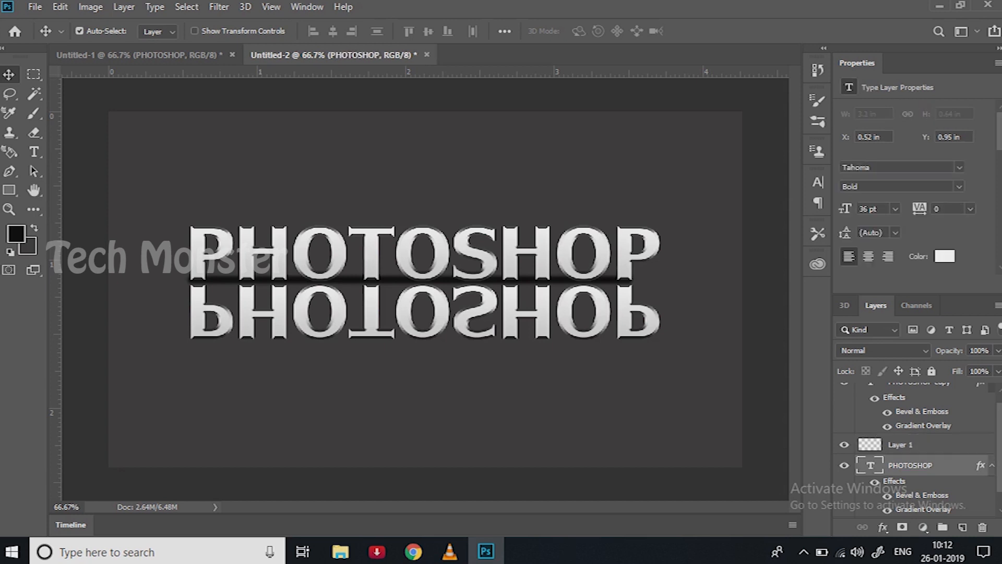
{"action": "double_click", "coordinate": [977, 350]}
{"action": "type", "text": "20"}
{"action": "key", "text": "Return"}
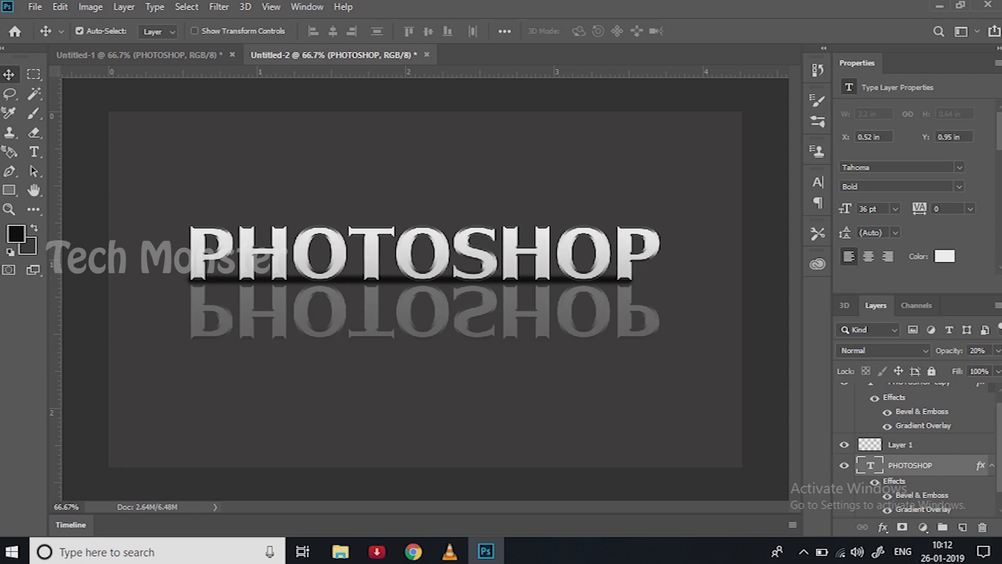
Reverse the Gradient Overlay of the flipped PHOTOSHOP text and apply the layer style.
{"action": "double_click", "coordinate": [922, 509]}
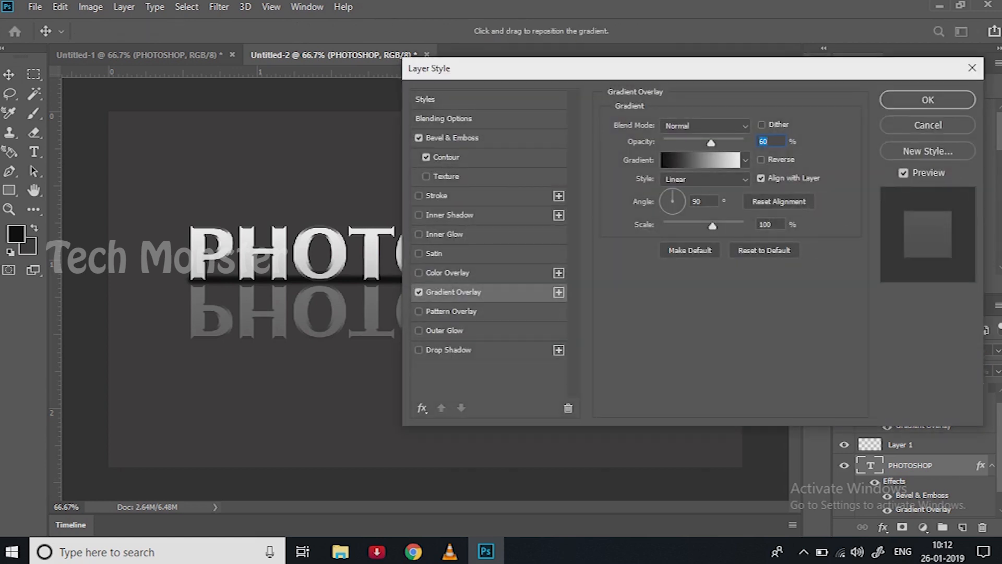
{"action": "left_click", "coordinate": [761, 159]}
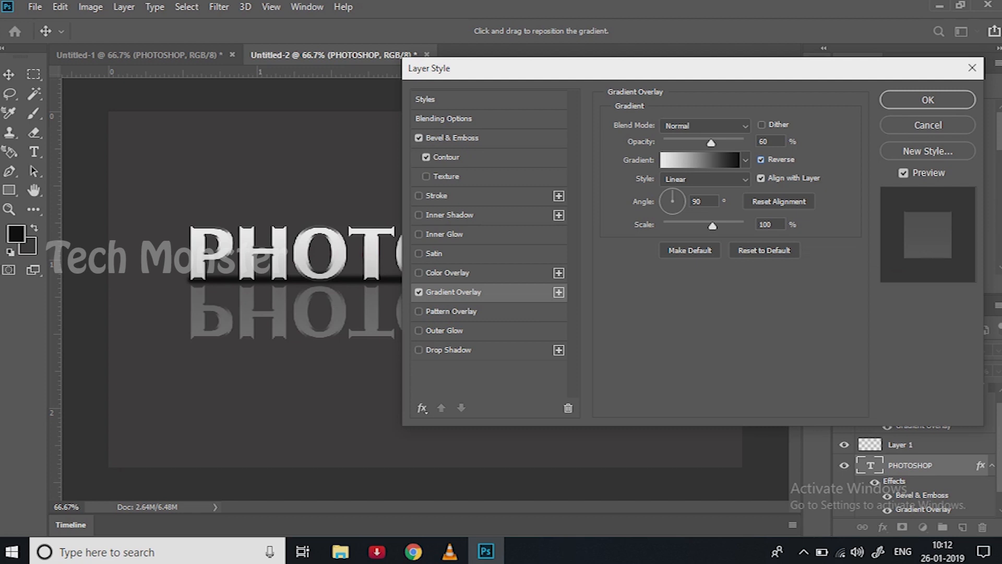
{"action": "left_click", "coordinate": [927, 100]}
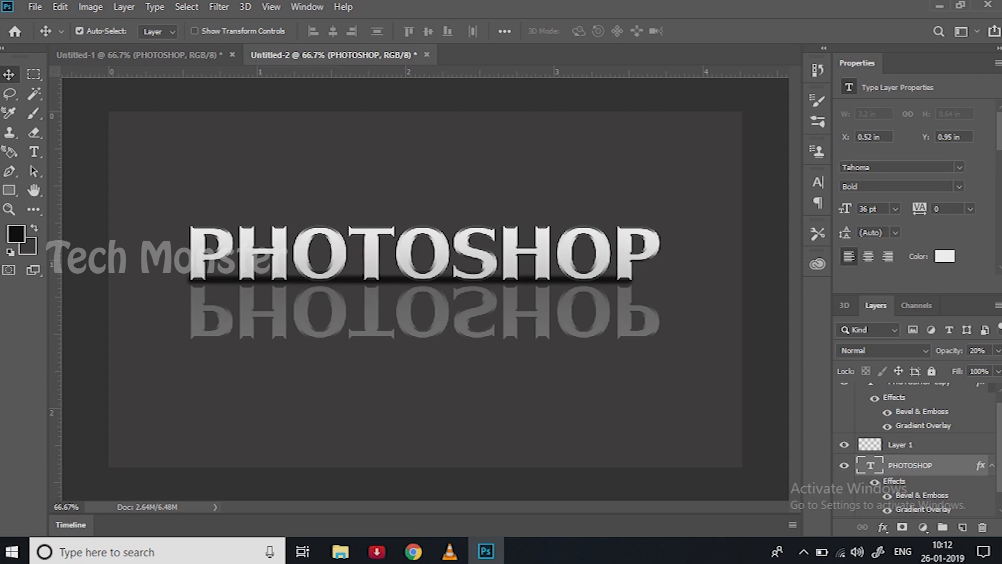
Reduce the opacity of Layer 1, which holds the painted black line, to 25%.
{"action": "left_click", "coordinate": [900, 444]}
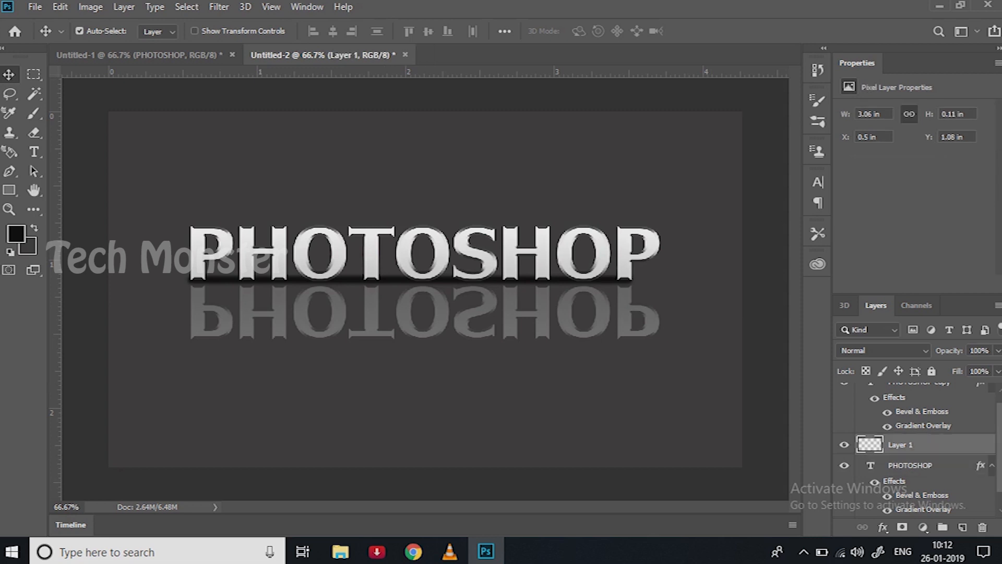
{"action": "left_click", "coordinate": [979, 350]}
{"action": "type", "text": "50"}
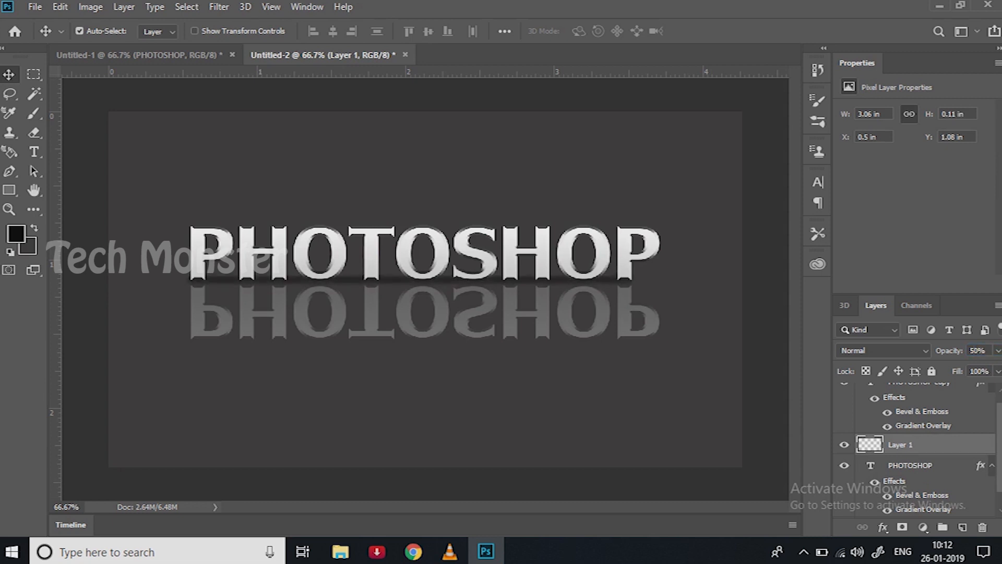
{"action": "left_click", "coordinate": [998, 351]}
{"action": "left_click_drag", "start_coordinate": [963, 367], "coordinate": [944, 367]}
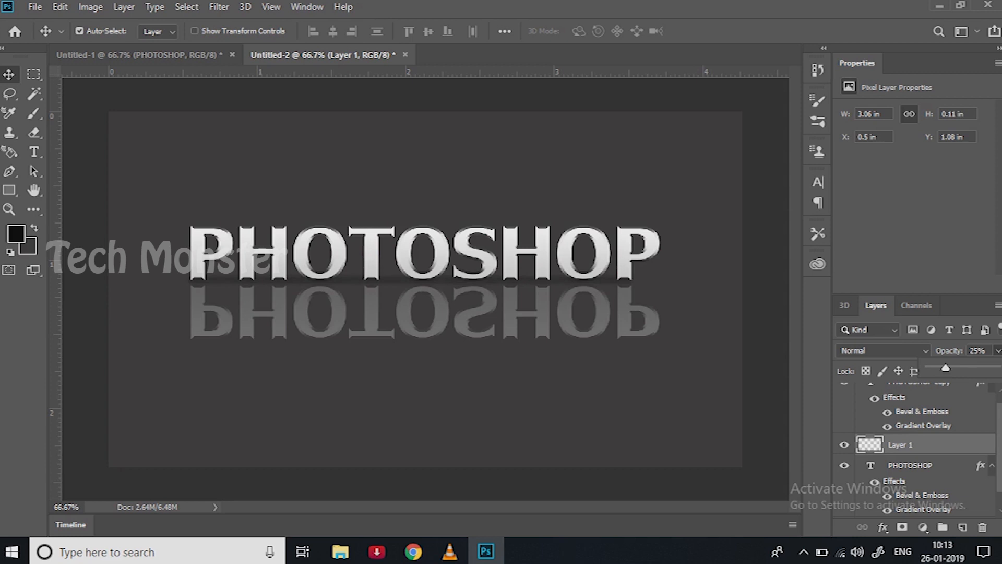
Add an empty layer directly above the flipped PHOTOSHOP text and activate the Rectangular Marquee tool.
{"action": "left_click", "coordinate": [910, 465]}
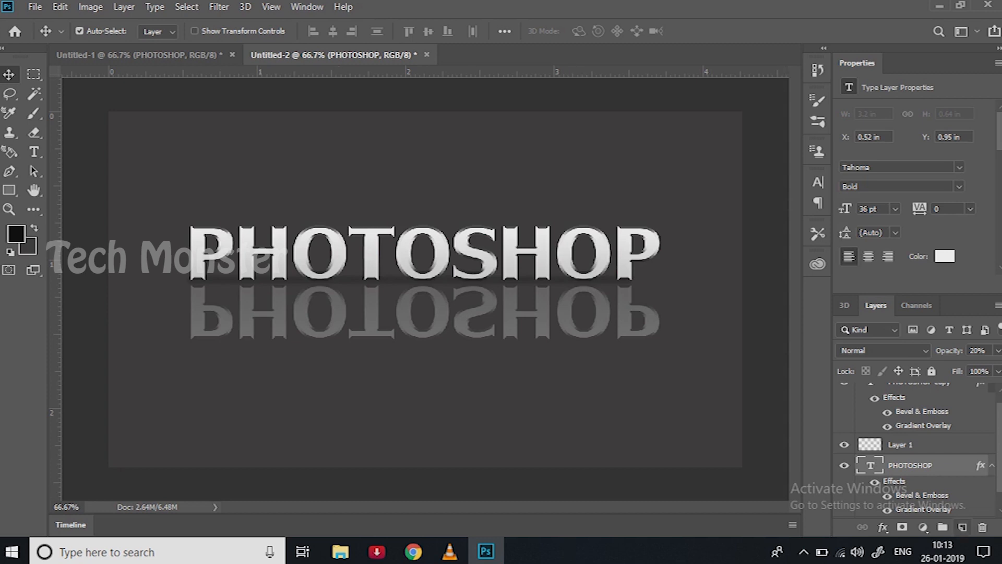
{"action": "left_click", "coordinate": [962, 528]}
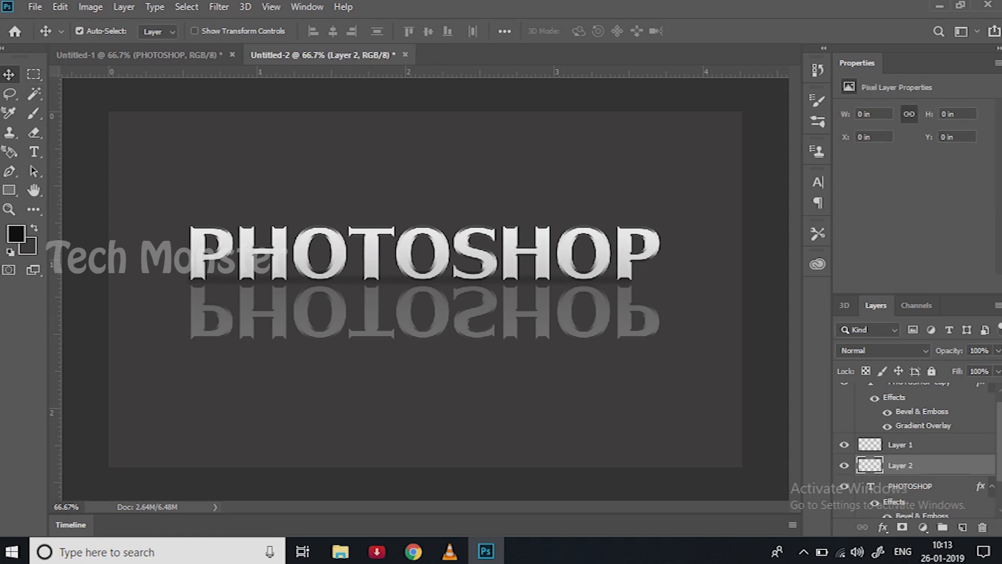
{"action": "key", "text": "m"}
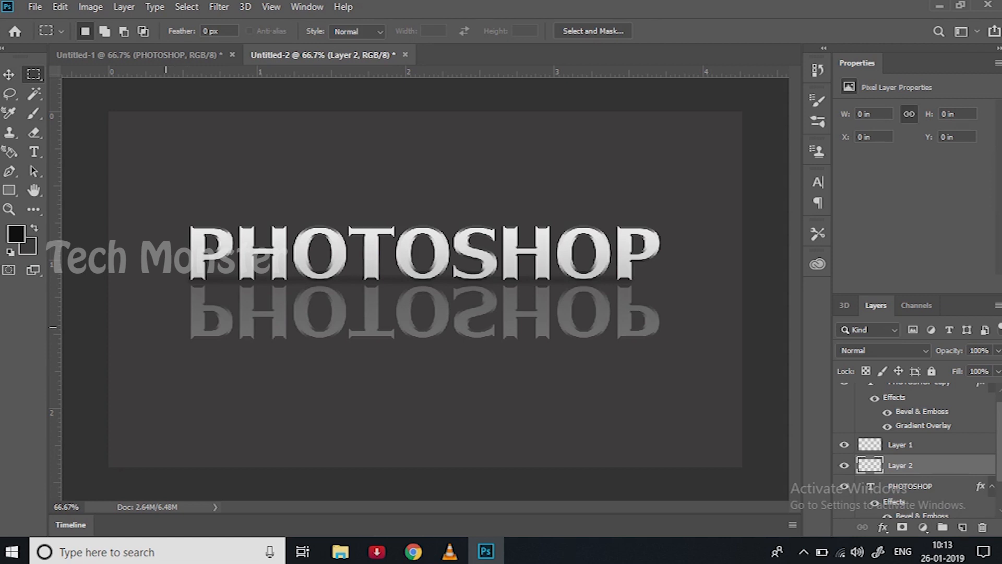
{"action": "left_click_drag", "start_coordinate": [128, 324], "coordinate": [713, 370]}
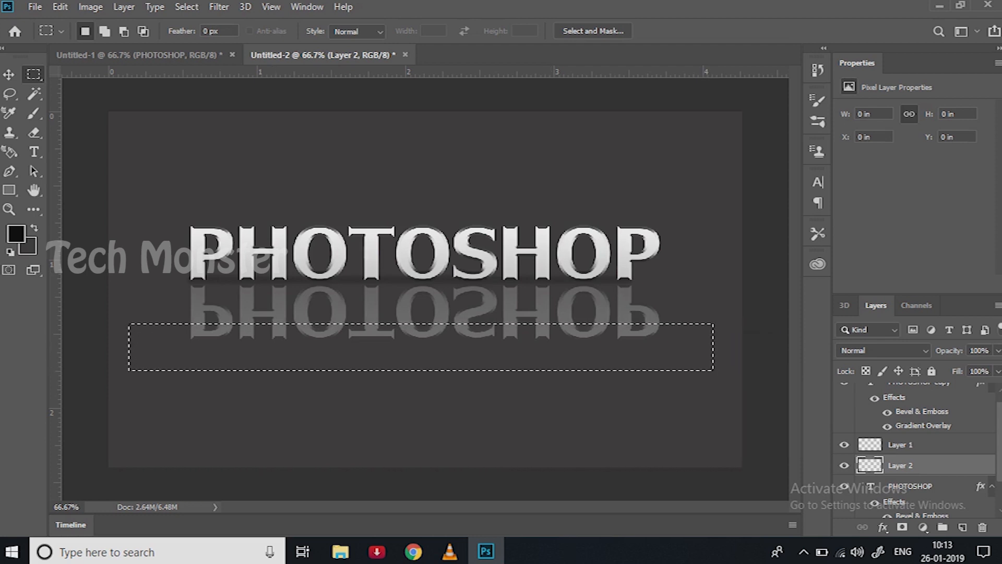
{"action": "left_click", "coordinate": [31, 250]}
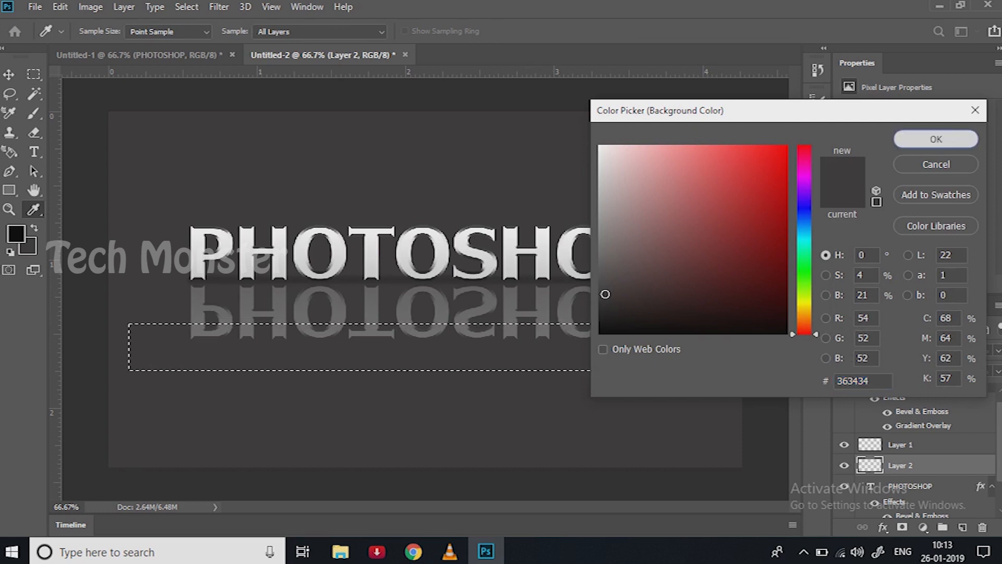
{"action": "left_click", "coordinate": [936, 139]}
{"action": "key", "text": "ctrl+d"}
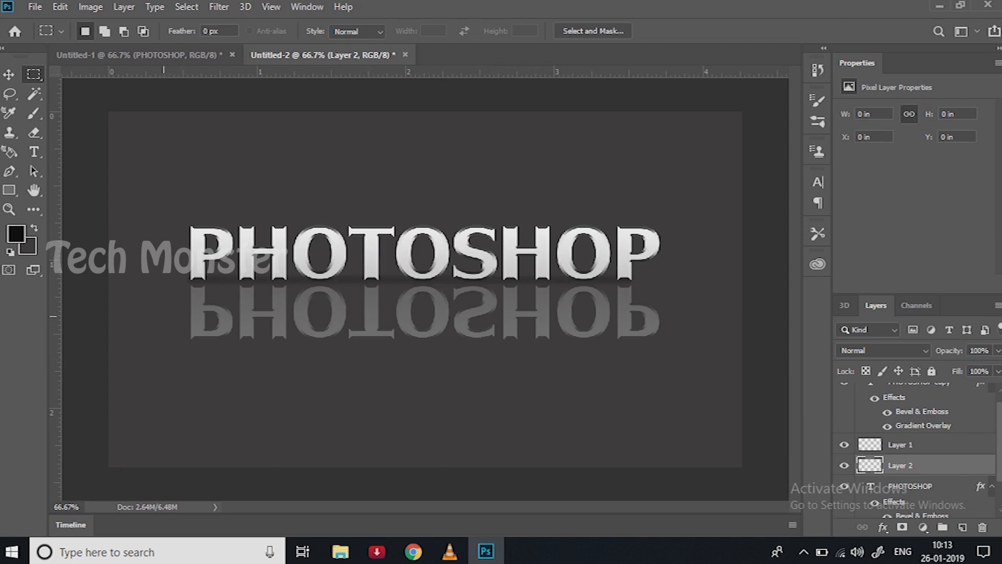
Fill a rectangular selection about 3.75 by 0.37 in over the reflection's lower edge with background color #363434 on Layer 2, then deselect.
{"action": "left_click_drag", "start_coordinate": [146, 322], "coordinate": [480, 354]}
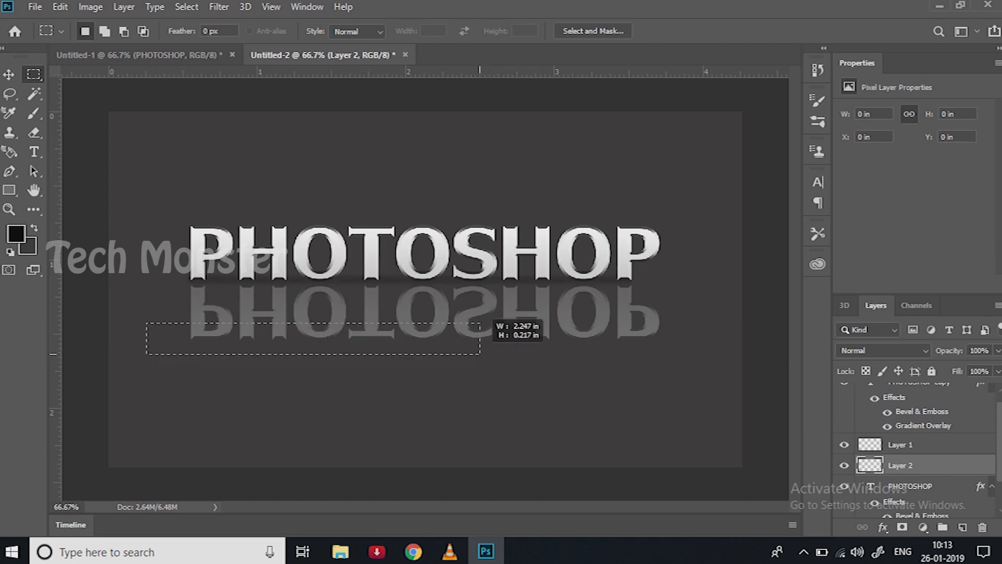
{"action": "left_click_drag", "start_coordinate": [645, 343], "coordinate": [704, 376]}
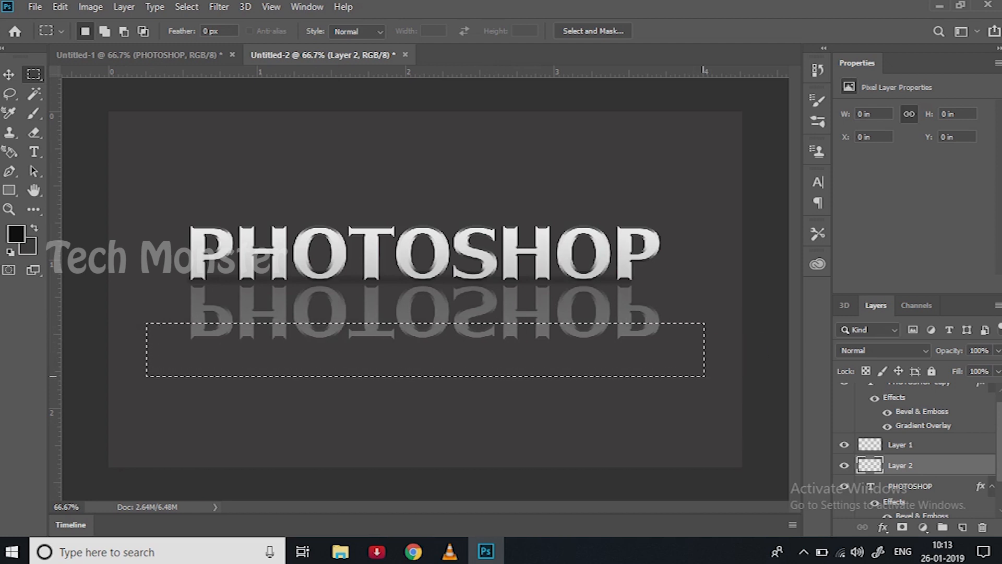
{"action": "left_click", "coordinate": [31, 249]}
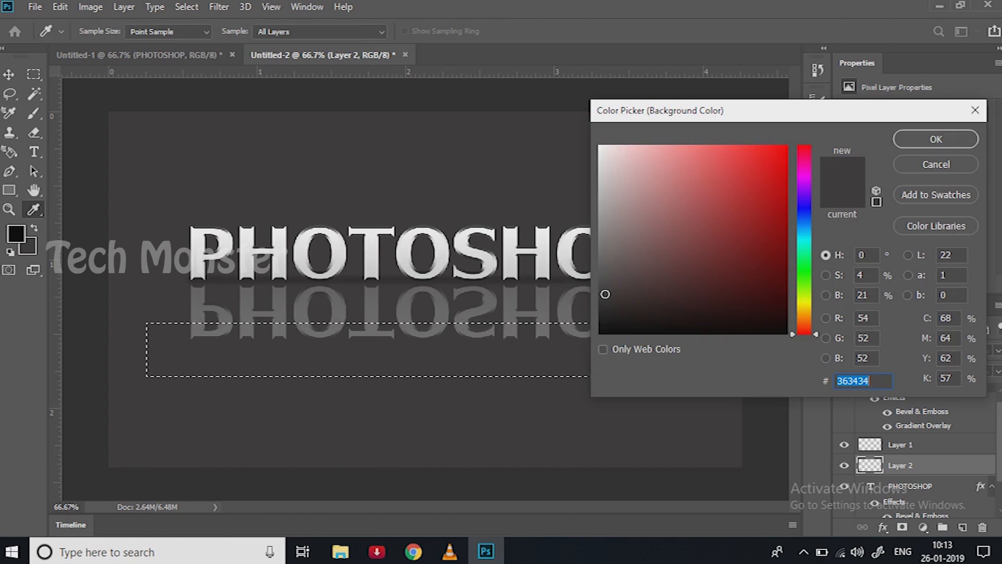
{"action": "left_click", "coordinate": [935, 139]}
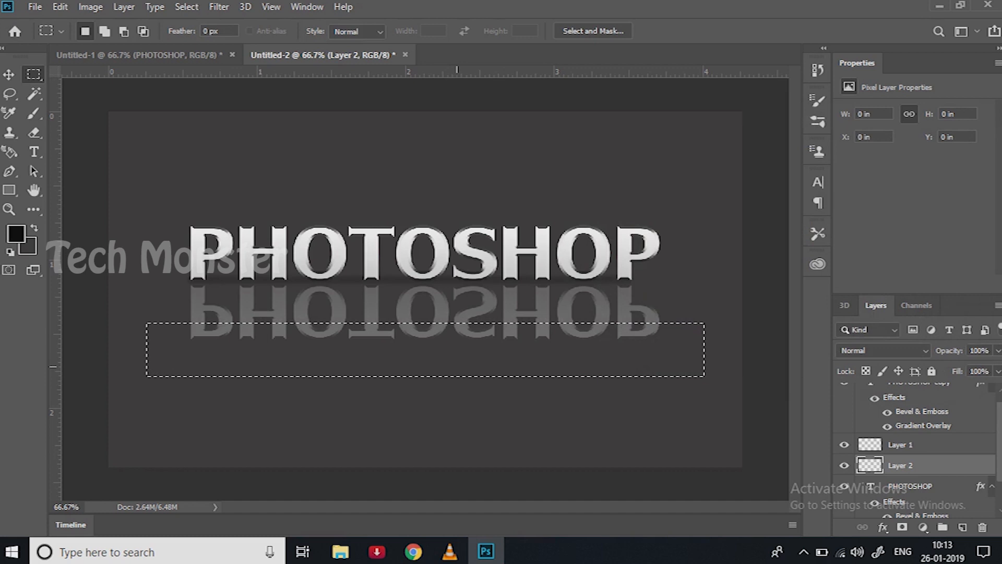
{"action": "key", "text": "ctrl+BackSpace"}
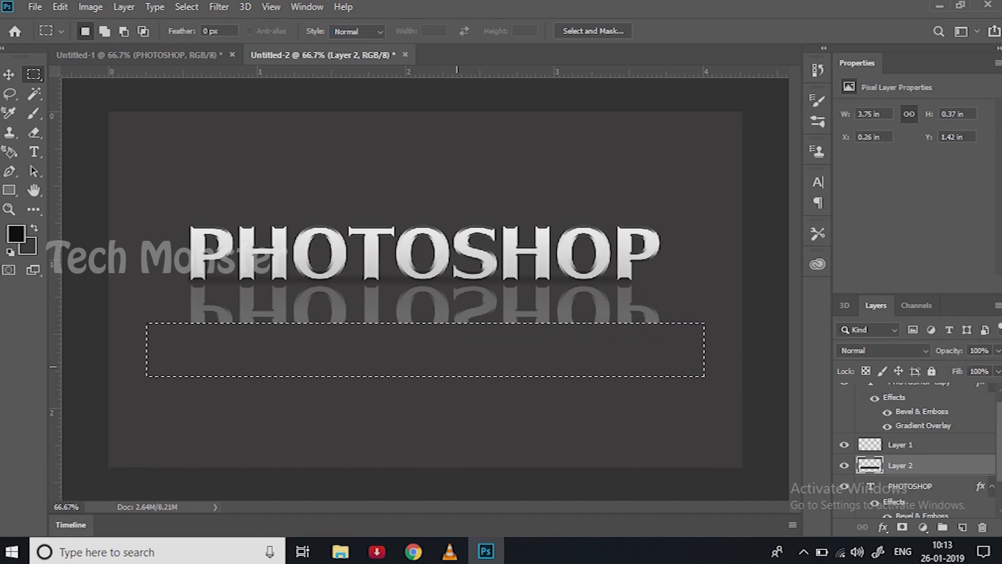
{"action": "key", "text": "ctrl+d"}
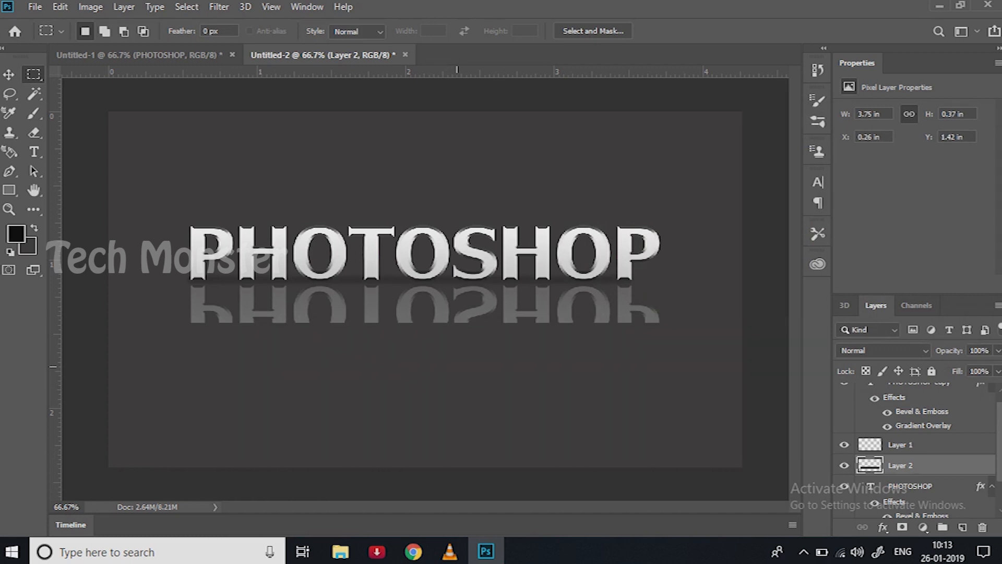
Nudge the filled rectangle on Layer 2 straight up to Y 1.37 in to cover more of the reflection.
{"action": "key", "text": "v"}
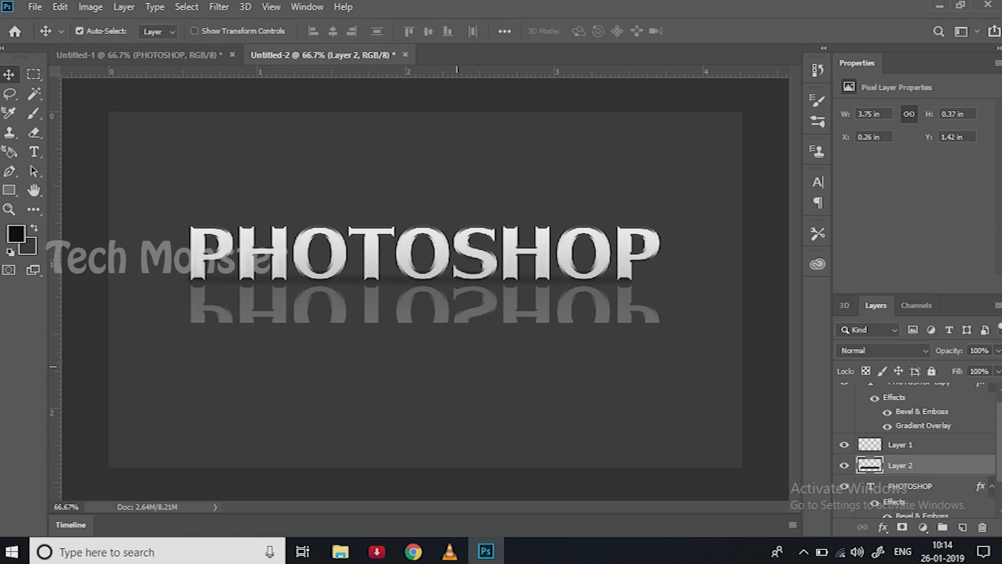
{"action": "key", "text": "Up"}
{"action": "key", "text": "Up"}
{"action": "key", "text": "Up"}
{"action": "key", "text": "Up"}
{"action": "key", "text": "Up"}
{"action": "key", "text": "Up"}
{"action": "key", "text": "Up"}
{"action": "key", "text": "Up"}
{"action": "key", "text": "Up"}
{"action": "key", "text": "Up"}
{"action": "key", "text": "Up"}
{"action": "key", "text": "Up"}
{"action": "key", "text": "Up"}
{"action": "key", "text": "Up"}
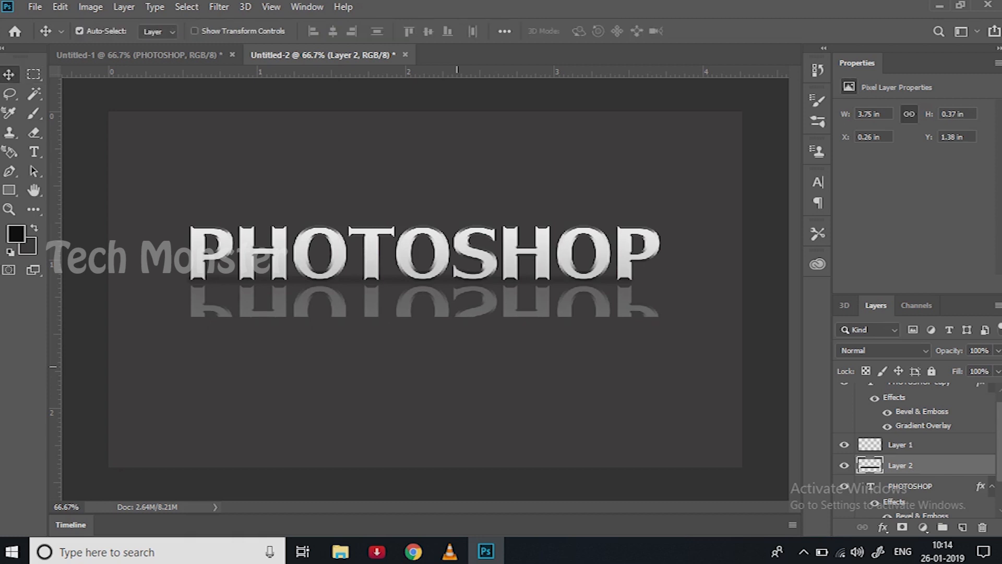
{"action": "key", "text": "Up"}
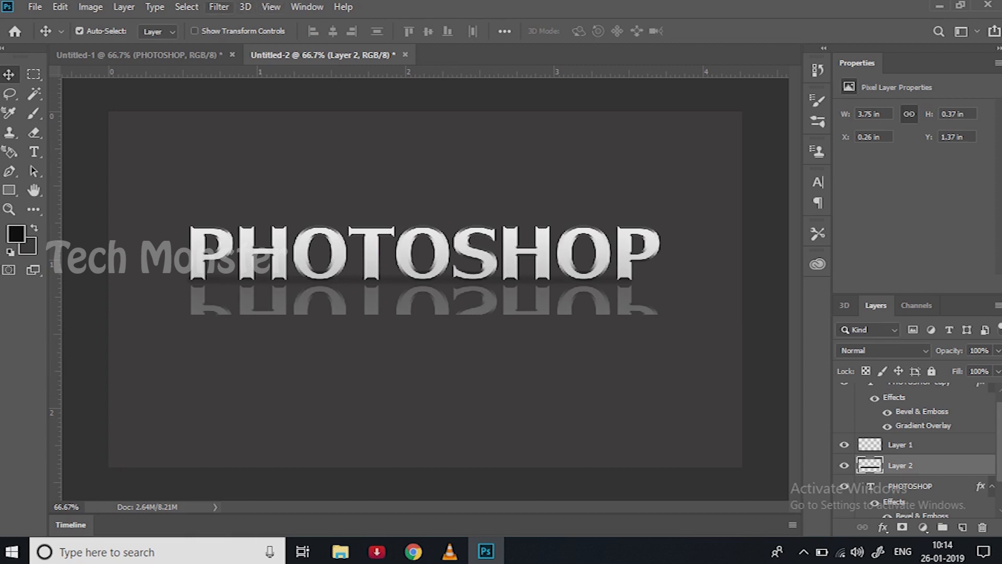
Apply a Gaussian Blur with a radius of 9.0 pixels to the filled rectangle on Layer 2.
{"action": "left_click", "coordinate": [212, 6]}
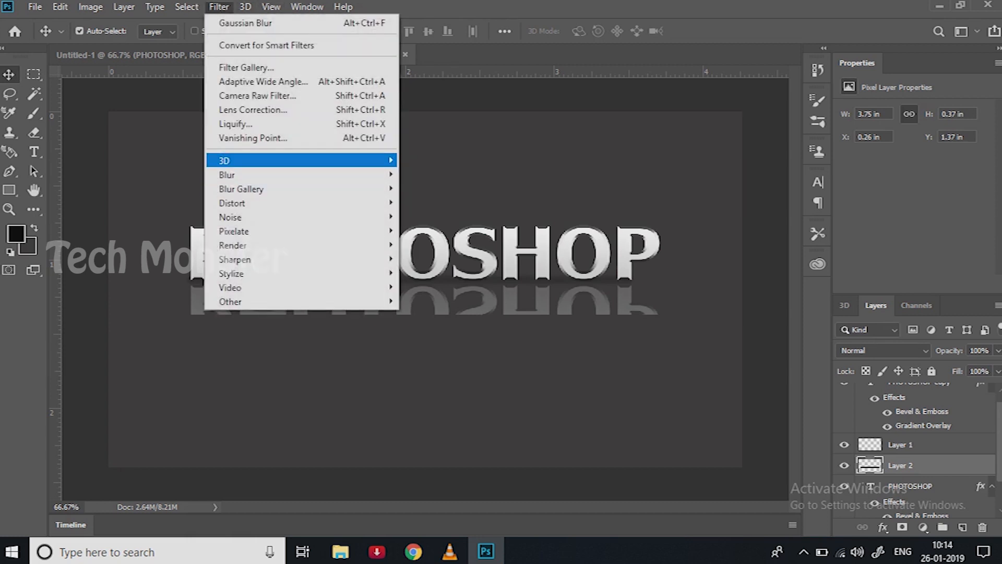
{"action": "mouse_move", "coordinate": [250, 174]}
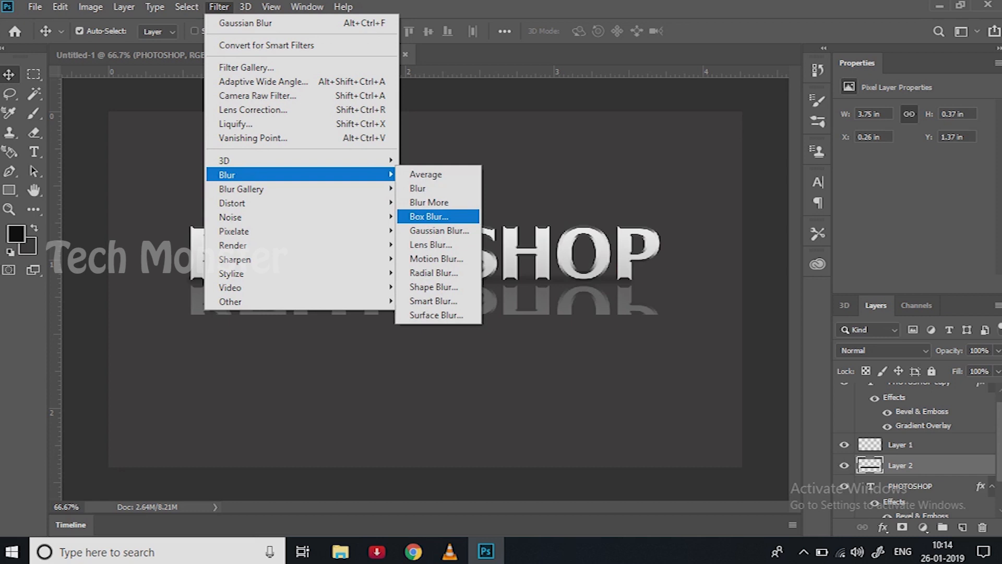
{"action": "left_click", "coordinate": [438, 231]}
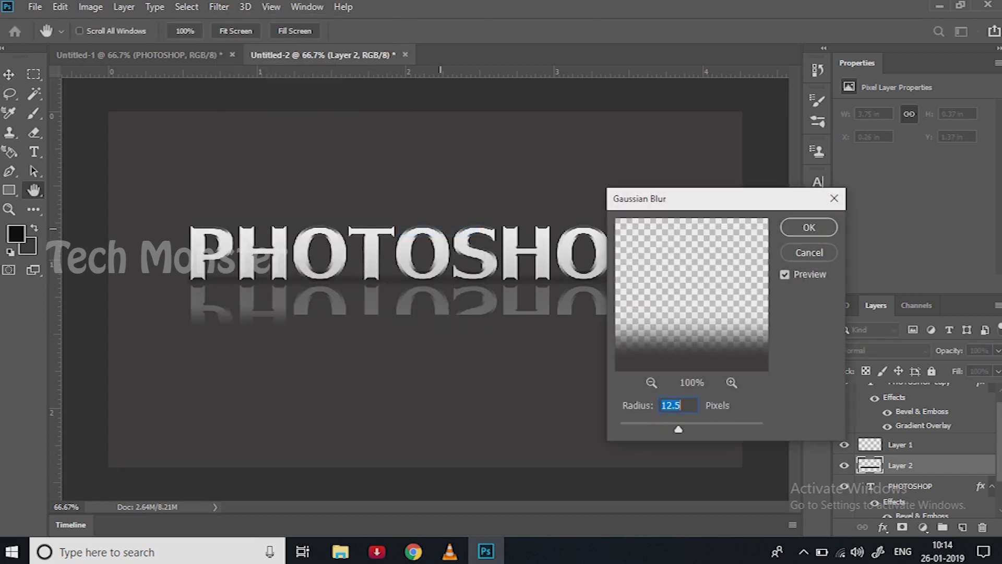
{"action": "mouse_move", "coordinate": [678, 429]}
{"action": "left_mouse_down"}
{"action": "mouse_move", "coordinate": [688, 429]}
{"action": "mouse_move", "coordinate": [673, 429]}
{"action": "left_mouse_up"}
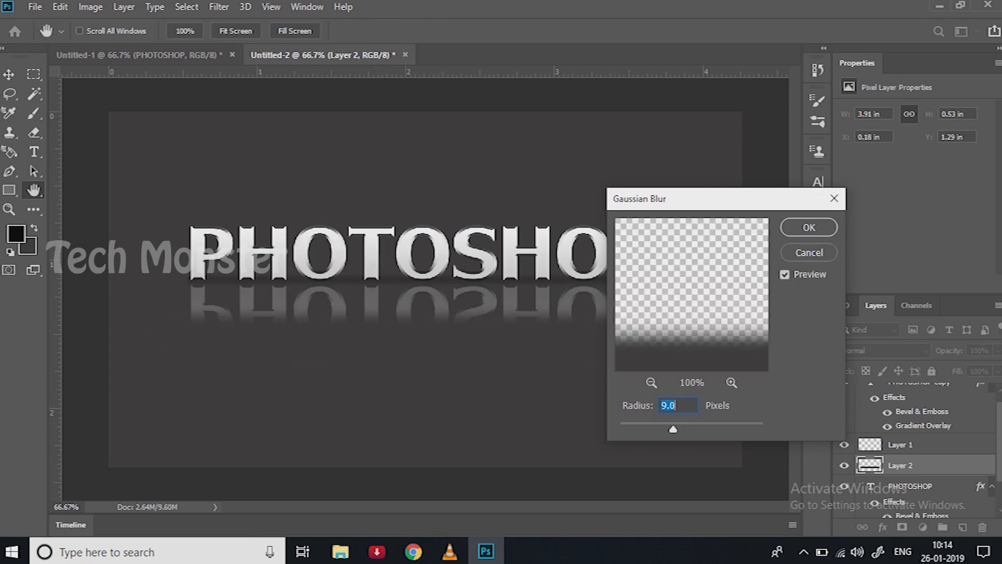
{"action": "key", "text": "Return"}
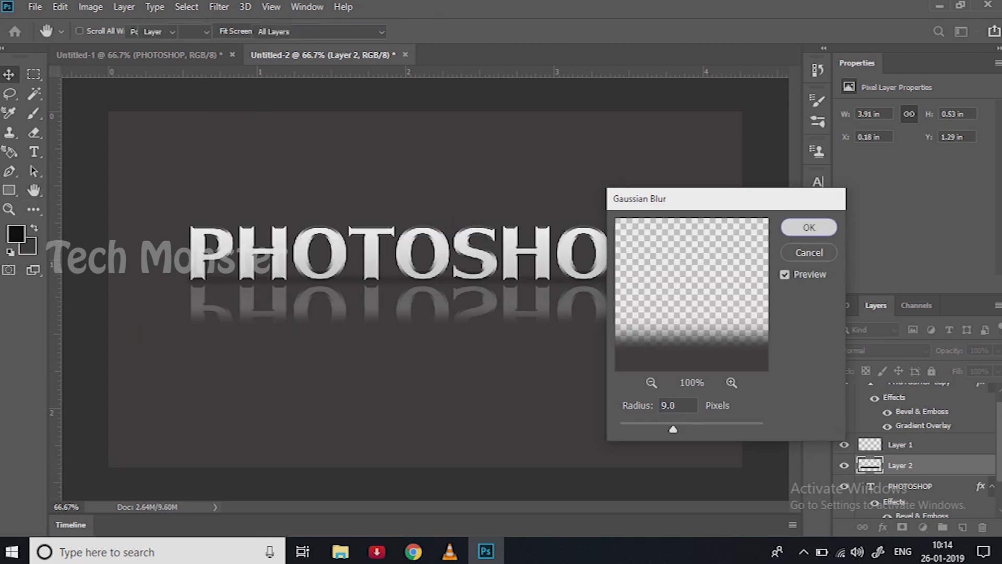
Scale the blurred rectangle on Layer 2 proportionally to about 155% and move it up about 0.10 in over the reflection.
{"action": "key", "text": "ctrl+t"}
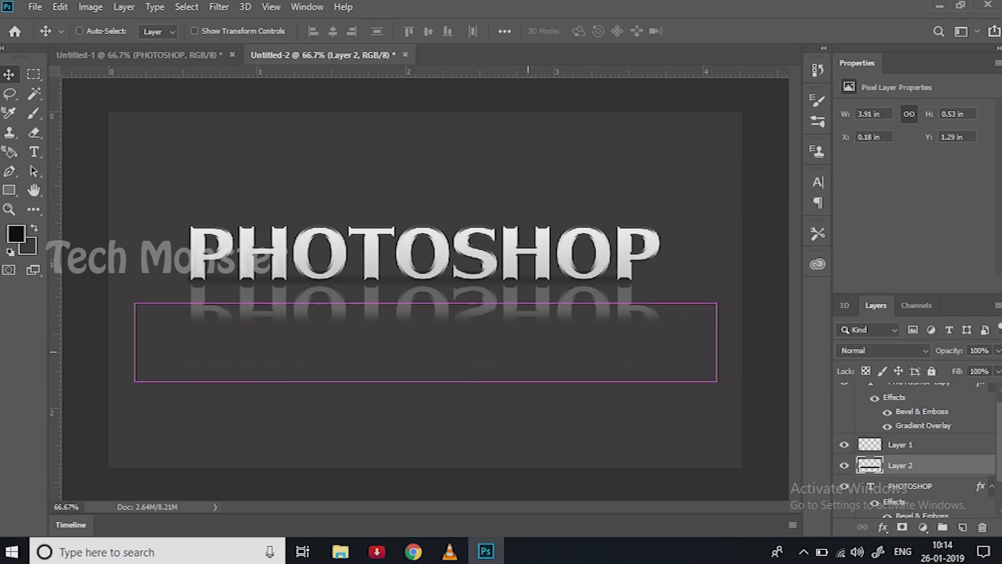
{"action": "left_click_drag", "start_coordinate": [426, 380], "coordinate": [426, 423]}
{"action": "left_click_drag", "start_coordinate": [459, 332], "coordinate": [459, 317]}
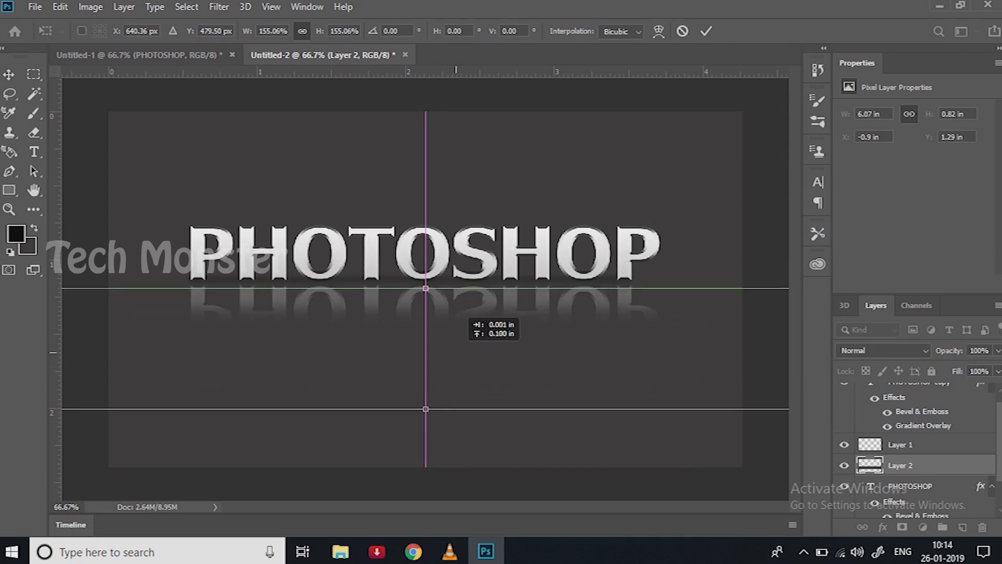
{"action": "key", "text": "Return"}
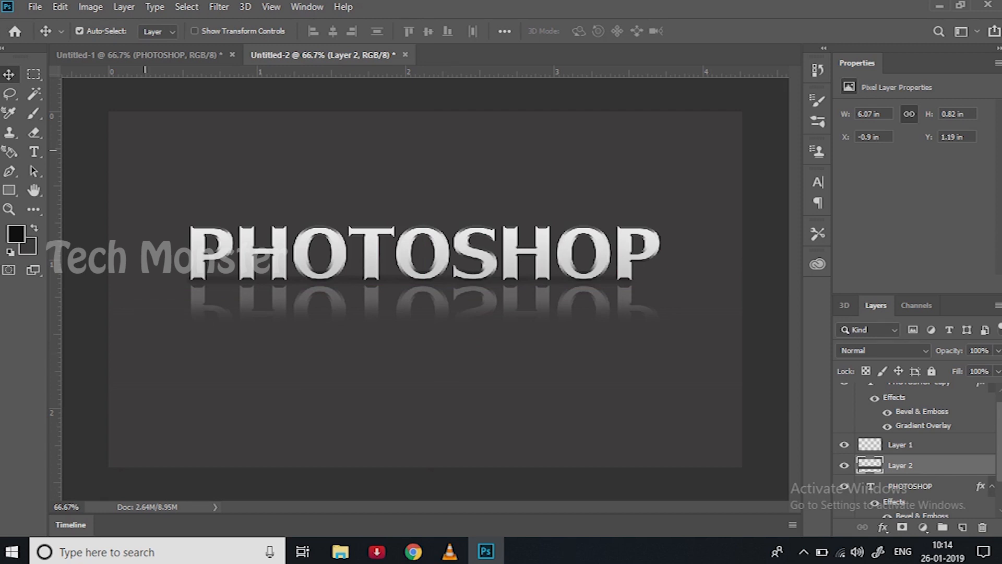
Start saving the document under a new name in the Downloads folder with JPEG as the file format.
{"action": "left_click", "coordinate": [34, 7]}
{"action": "mouse_move", "coordinate": [116, 209]}
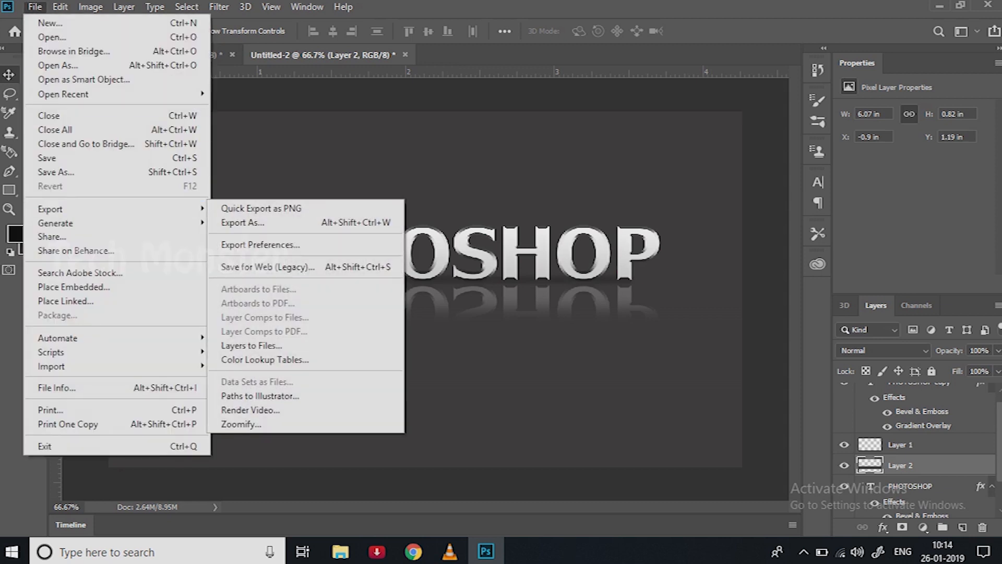
{"action": "left_click", "coordinate": [56, 171]}
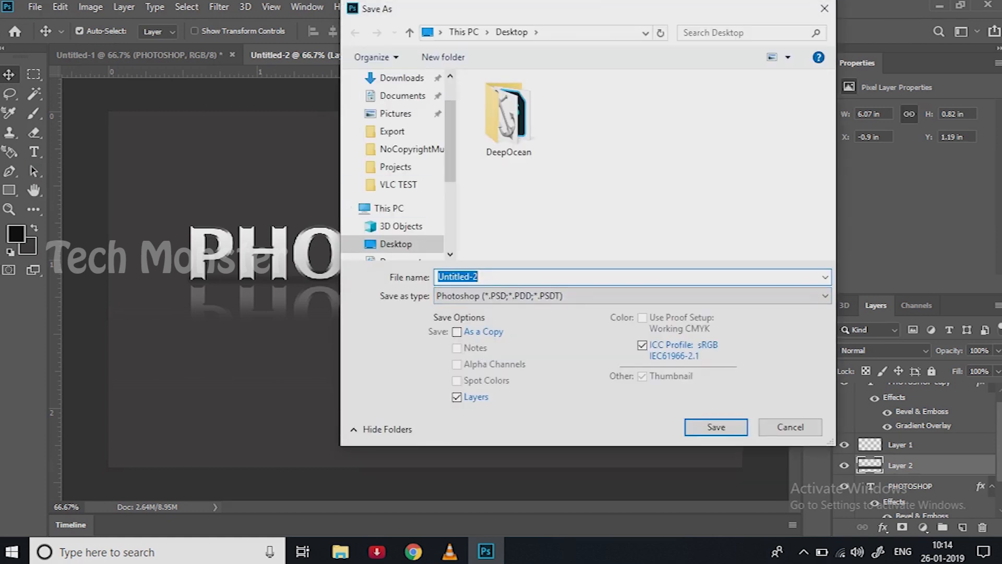
{"action": "left_click", "coordinate": [399, 78]}
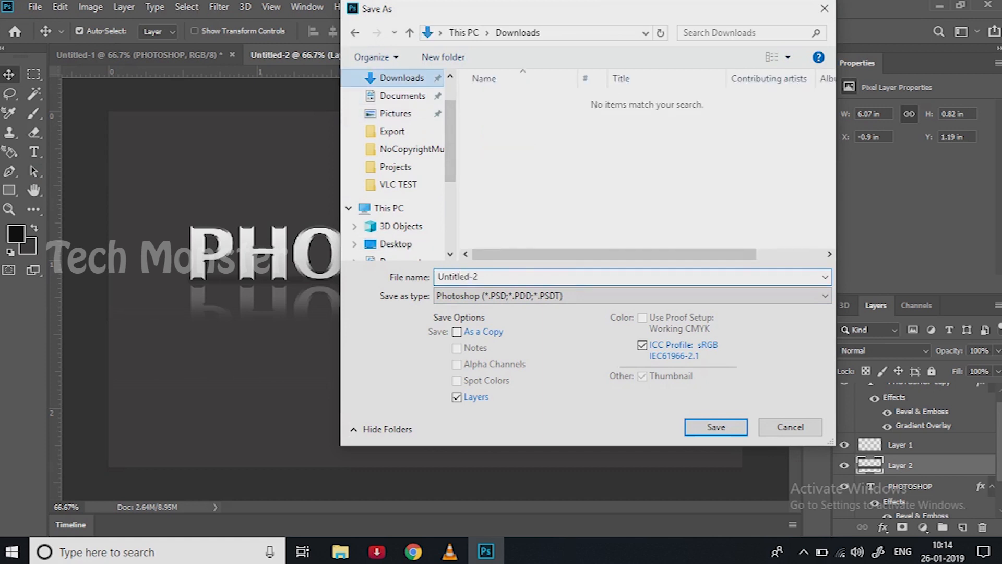
{"action": "left_click", "coordinate": [632, 295]}
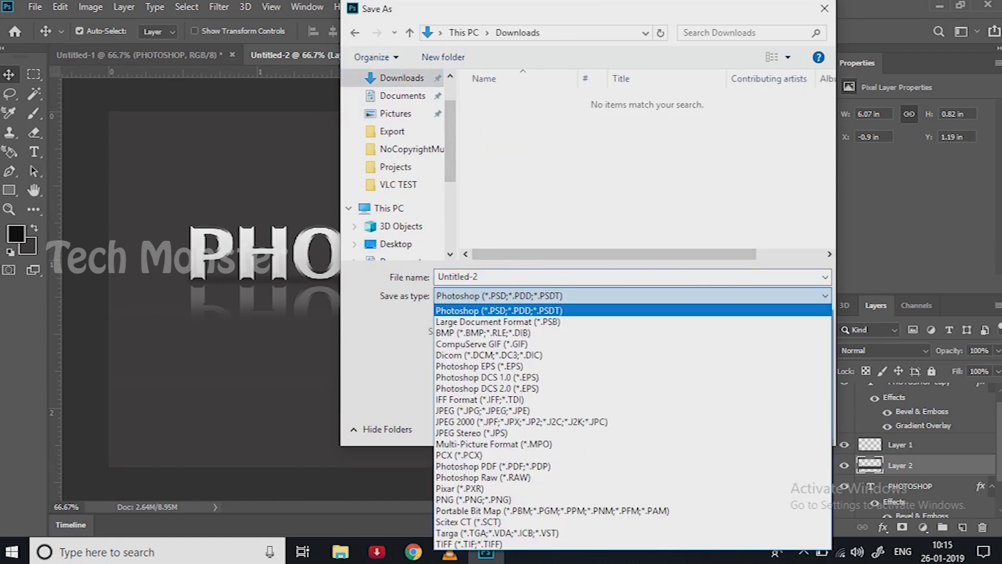
{"action": "left_click", "coordinate": [483, 410]}
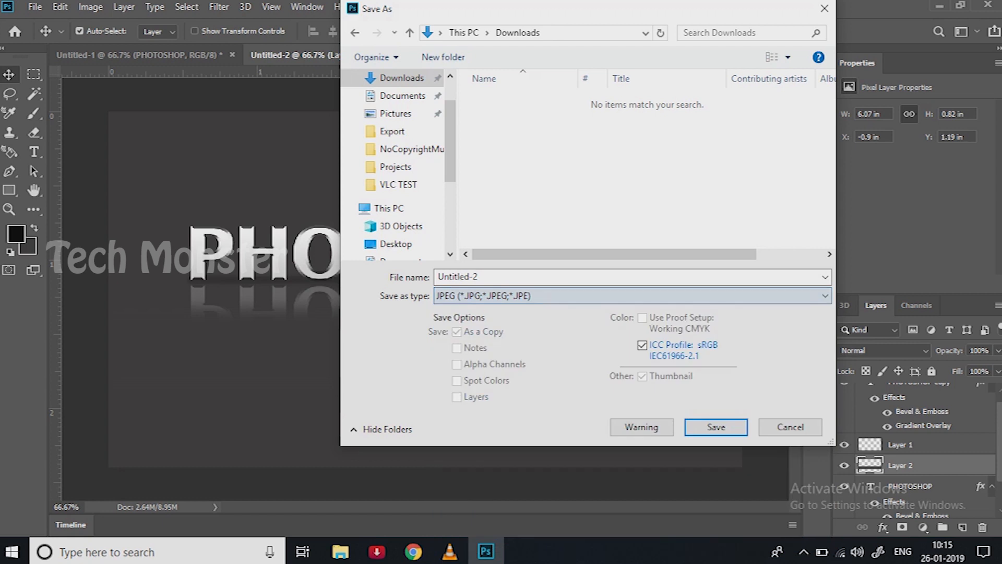
Name the JPEG file Reflection and save it at Maximum quality 12 with the Baseline ("Standard") format option.
{"action": "left_click", "coordinate": [522, 277]}
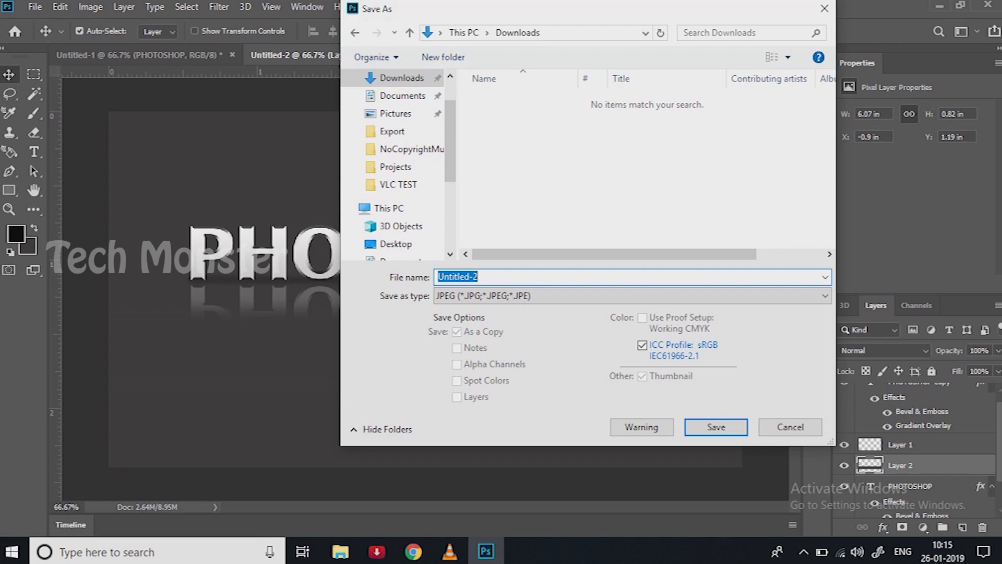
{"action": "type", "text": "Re"}
{"action": "type", "text": "f"}
{"action": "type", "text": "l"}
{"action": "type", "text": "i"}
{"action": "type", "text": "e"}
{"action": "type", "text": "ct"}
{"action": "type", "text": "ion"}
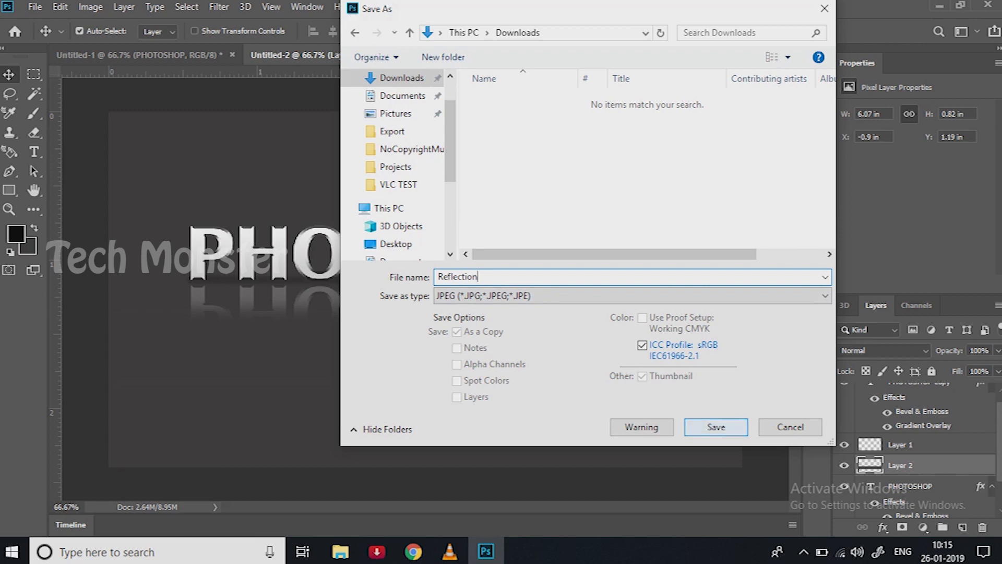
{"action": "key", "text": "Return"}
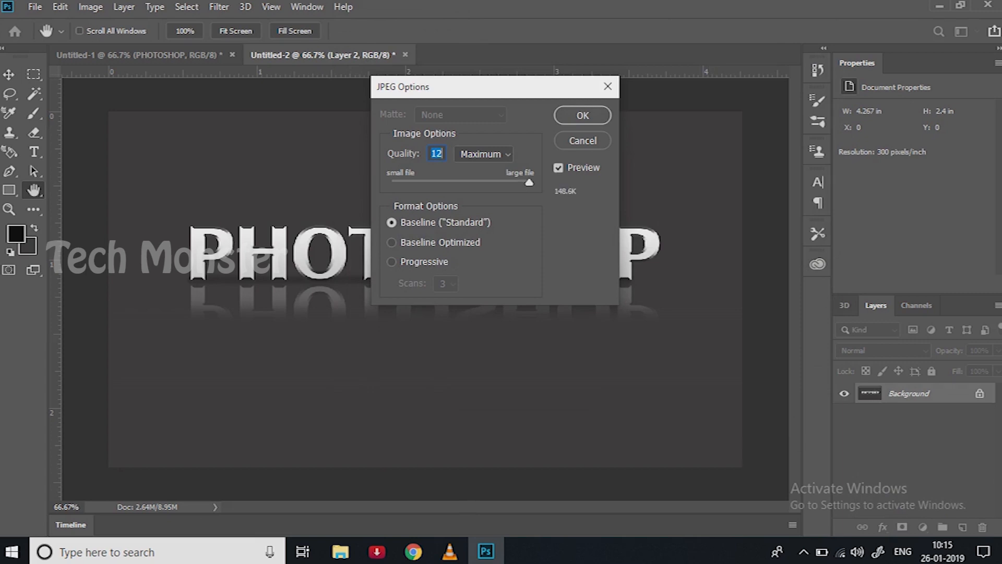
{"action": "key", "text": "Return"}
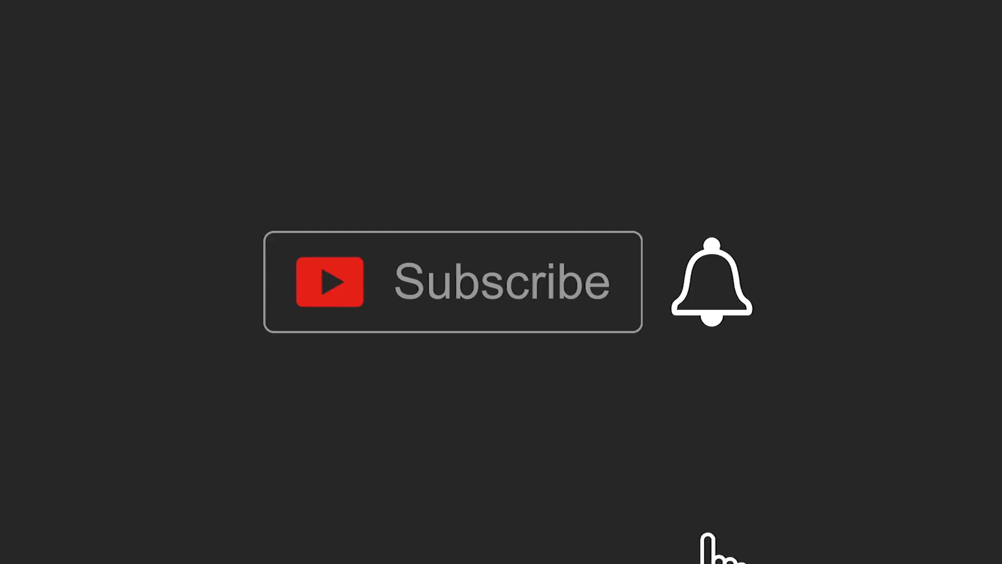